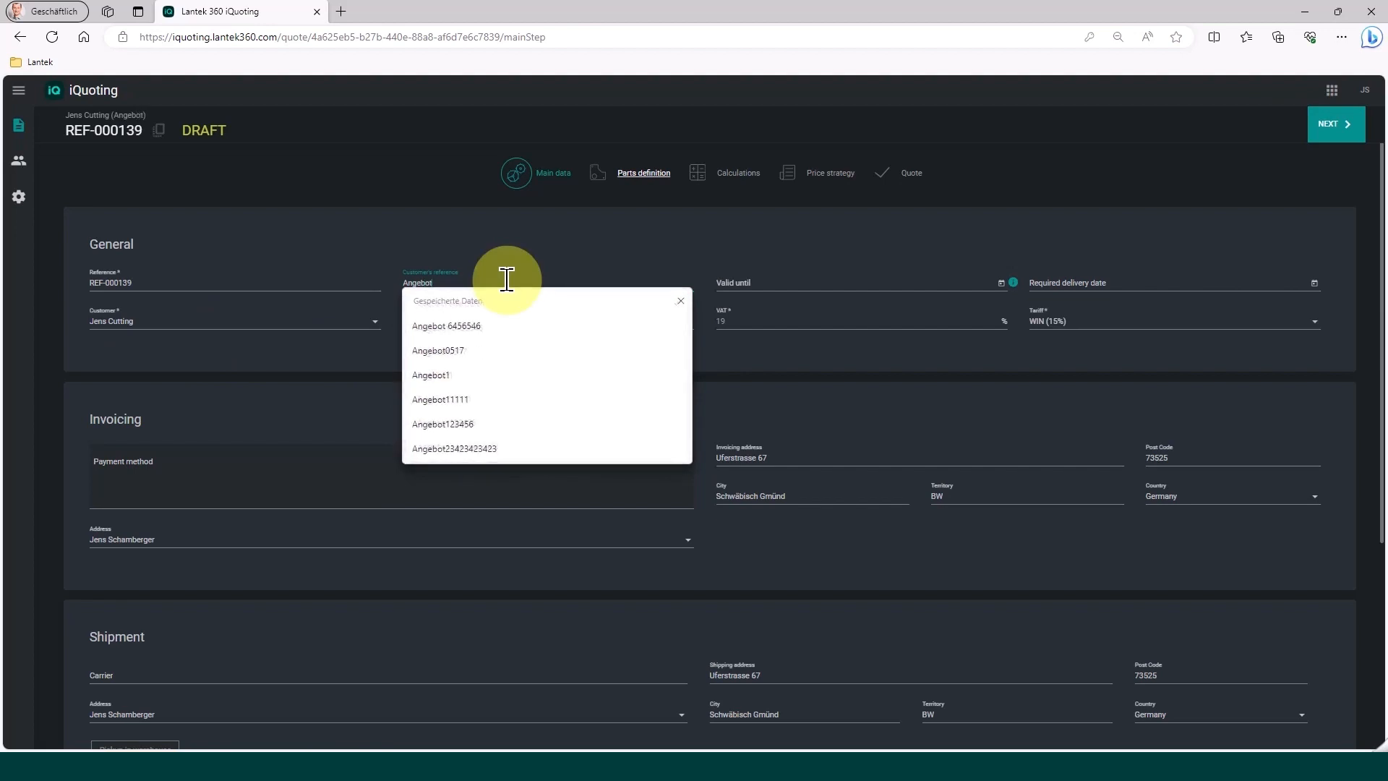
Step: Set the quote's customer reference to Angebot1, its validity date to 23/10/2023 and its required delivery date to 31/10/2023
{"action": "type", "text": "ot1"}
{"action": "left_click", "coordinate": [497, 324]}
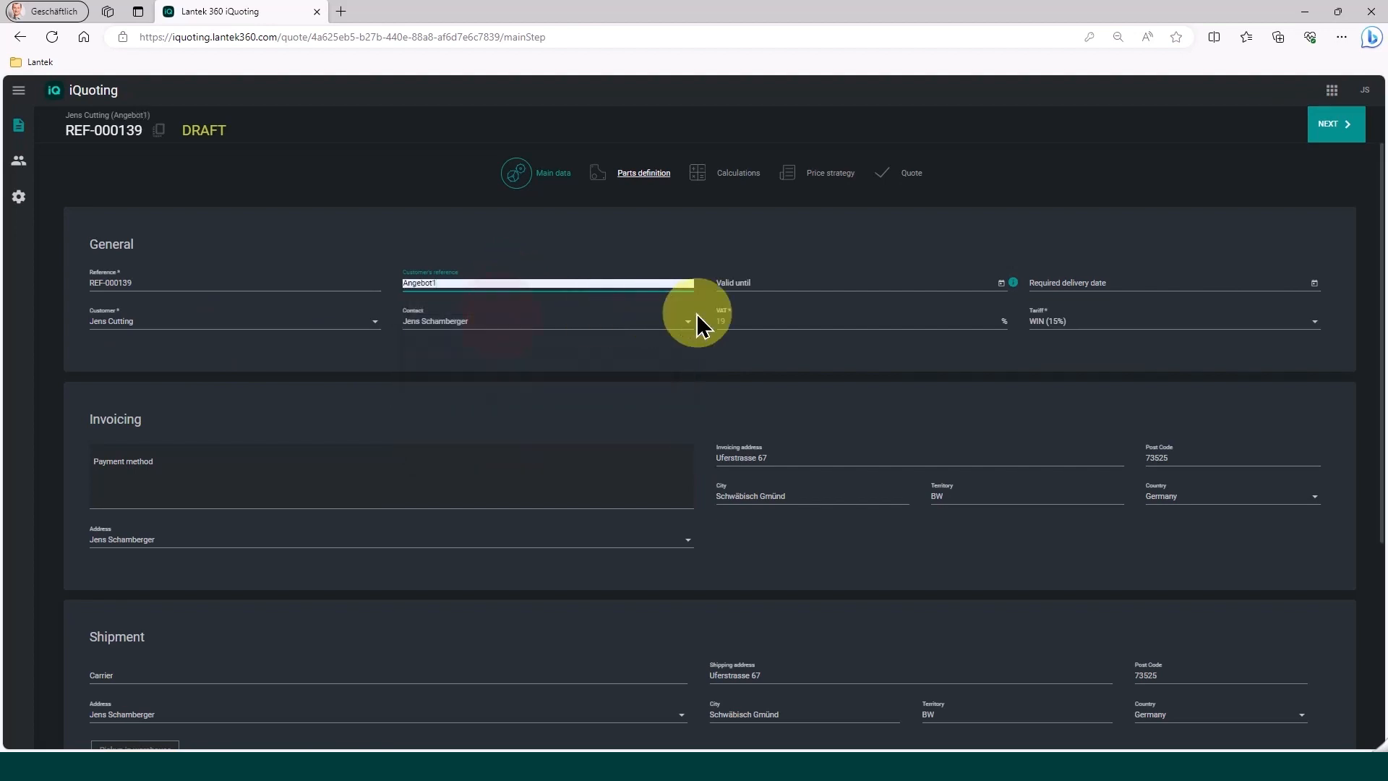
{"action": "left_click", "coordinate": [1001, 284]}
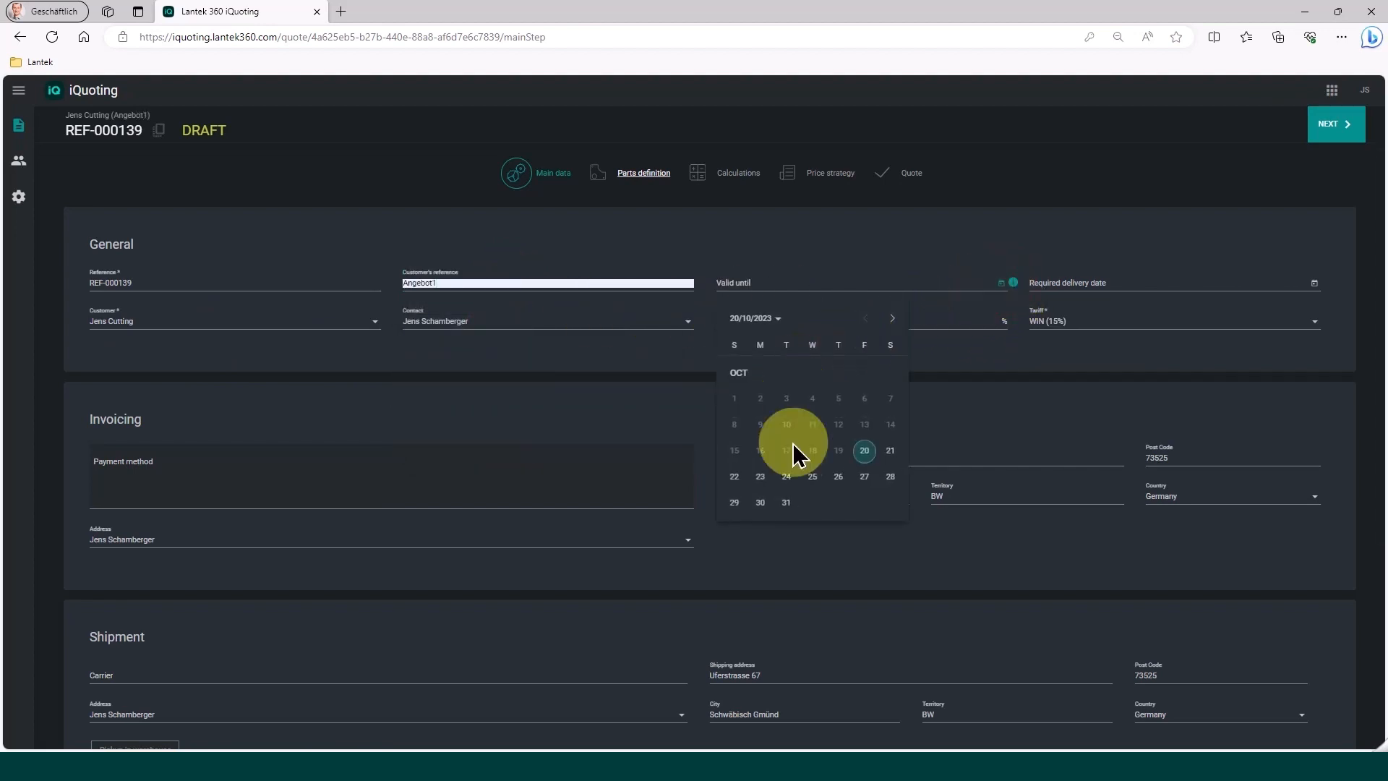
{"action": "left_click", "coordinate": [760, 476]}
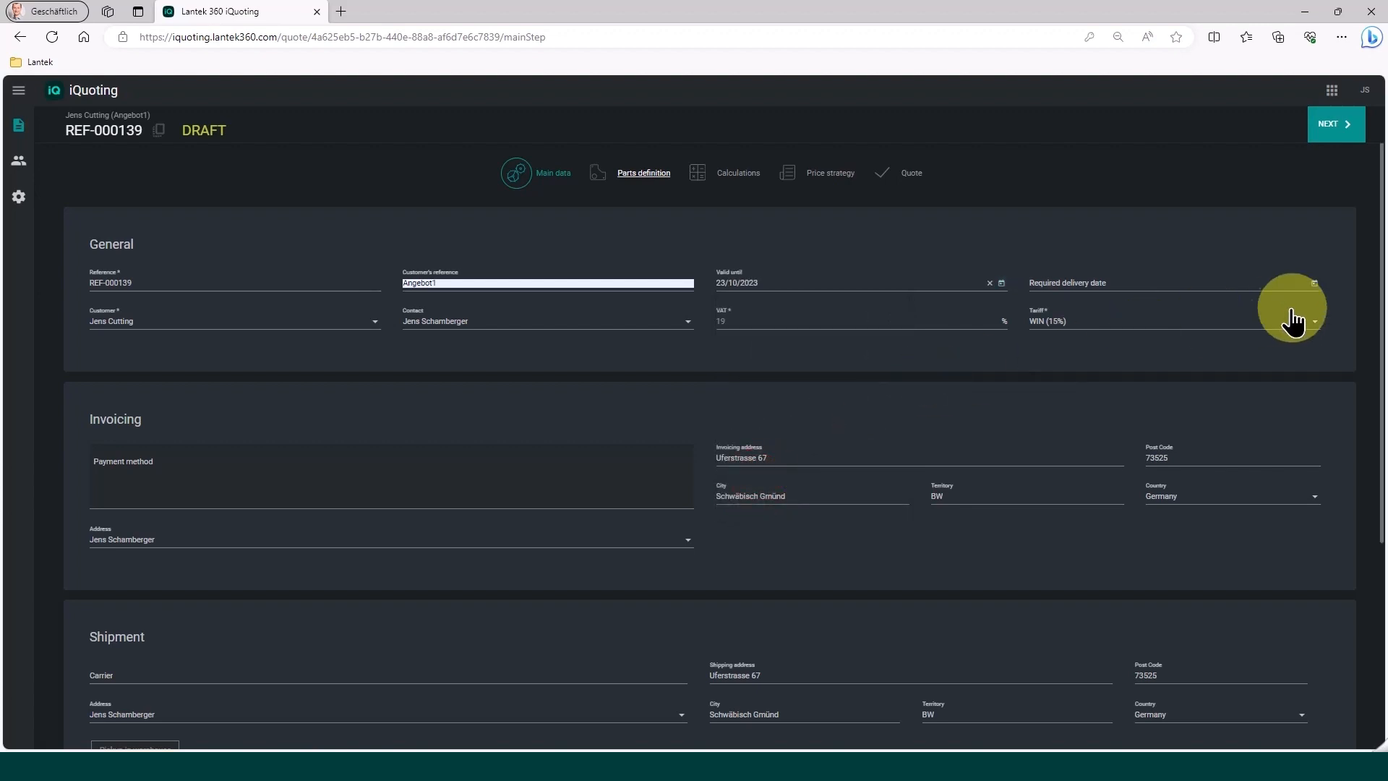
{"action": "left_click", "coordinate": [1314, 286]}
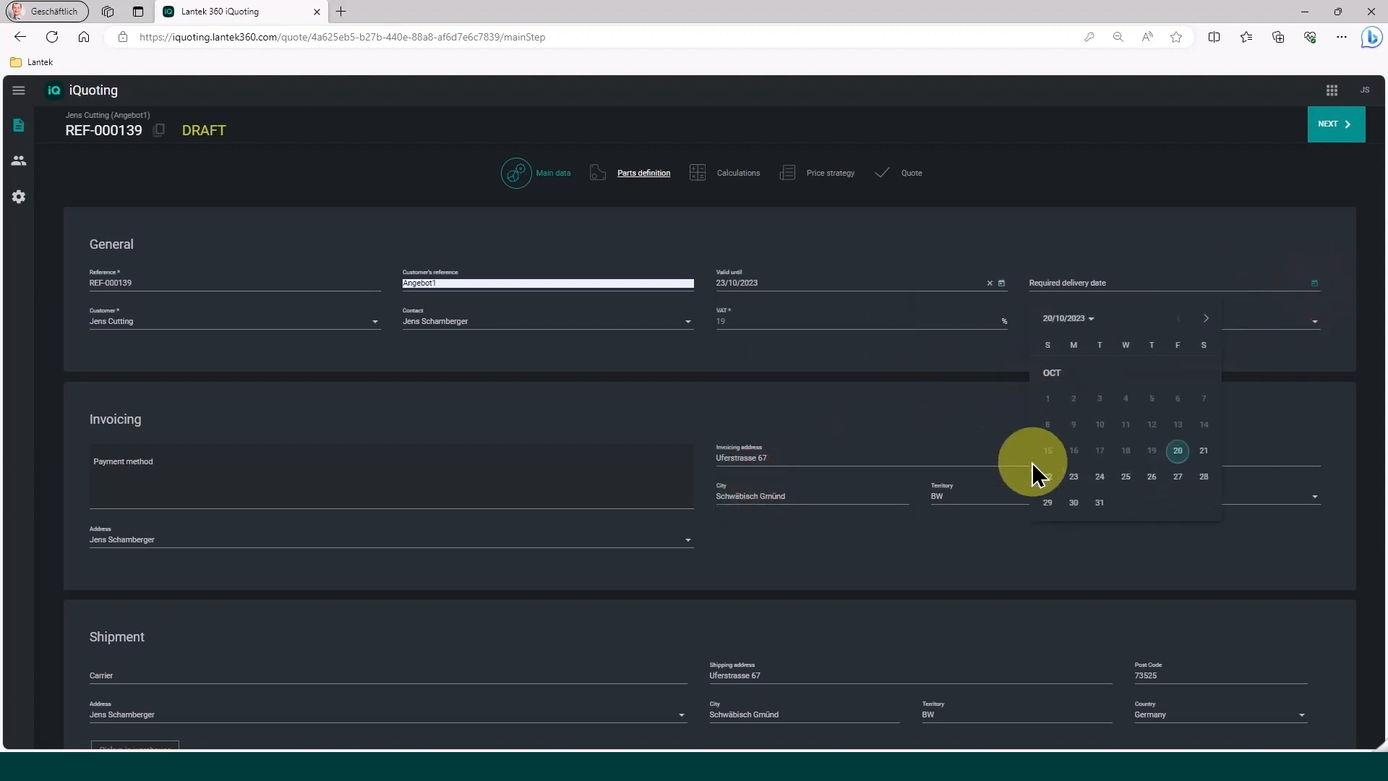
{"action": "left_click", "coordinate": [1098, 508]}
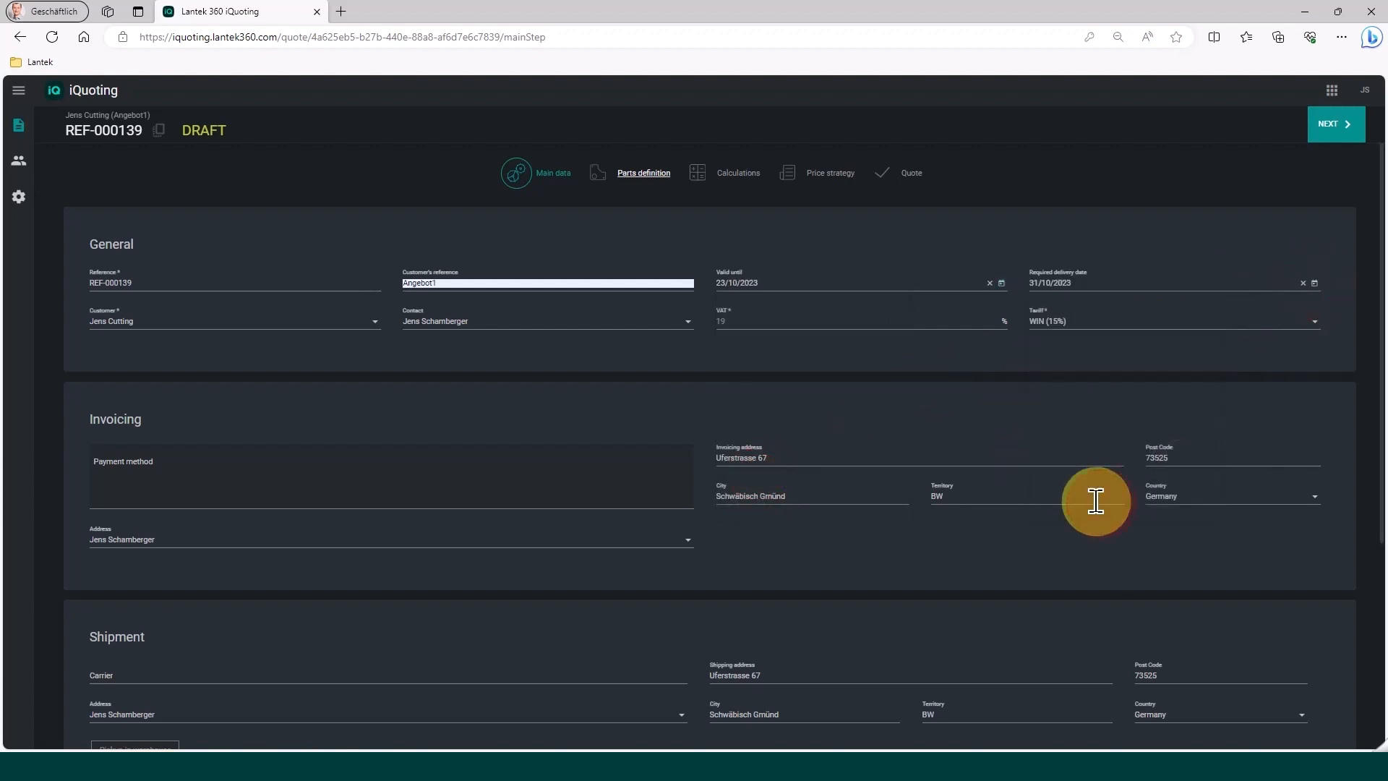
Step: Proceed to the parts definition and upload the six DXF sample files from DXFPAR10.DXF through DXFPAR0103.dxf
{"action": "left_click", "coordinate": [1327, 128]}
{"action": "left_click", "coordinate": [1044, 380]}
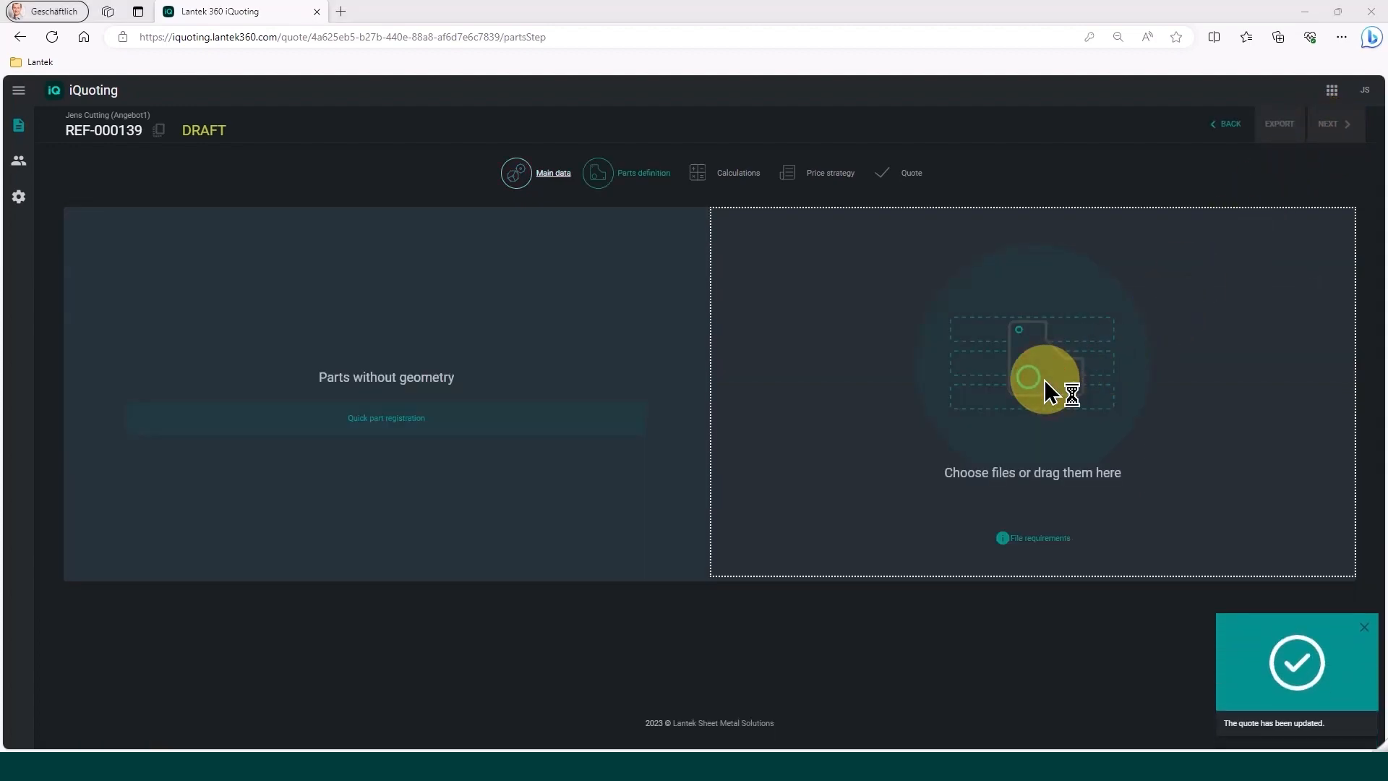
{"action": "left_click", "coordinate": [203, 120]}
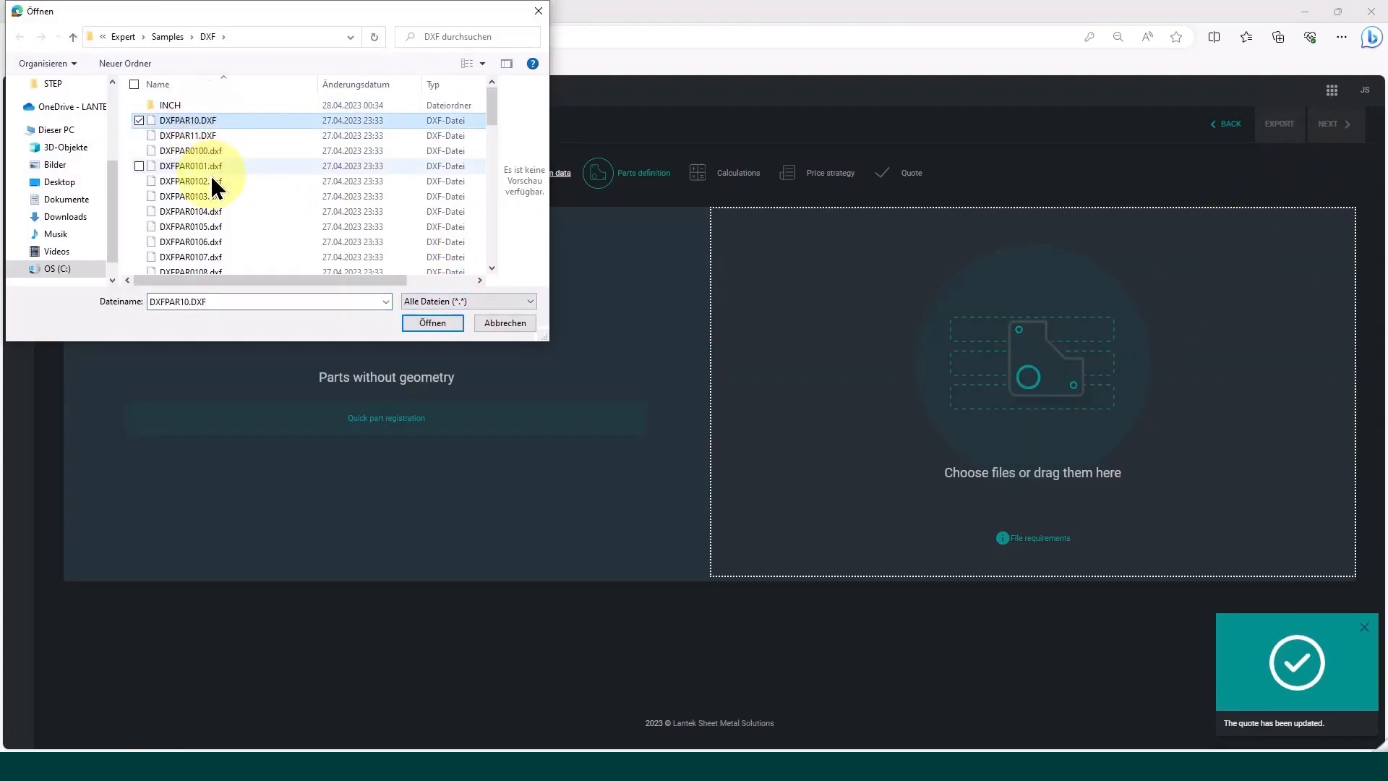
{"action": "left_click", "coordinate": [211, 194], "text": "shift"}
{"action": "left_click", "coordinate": [441, 323]}
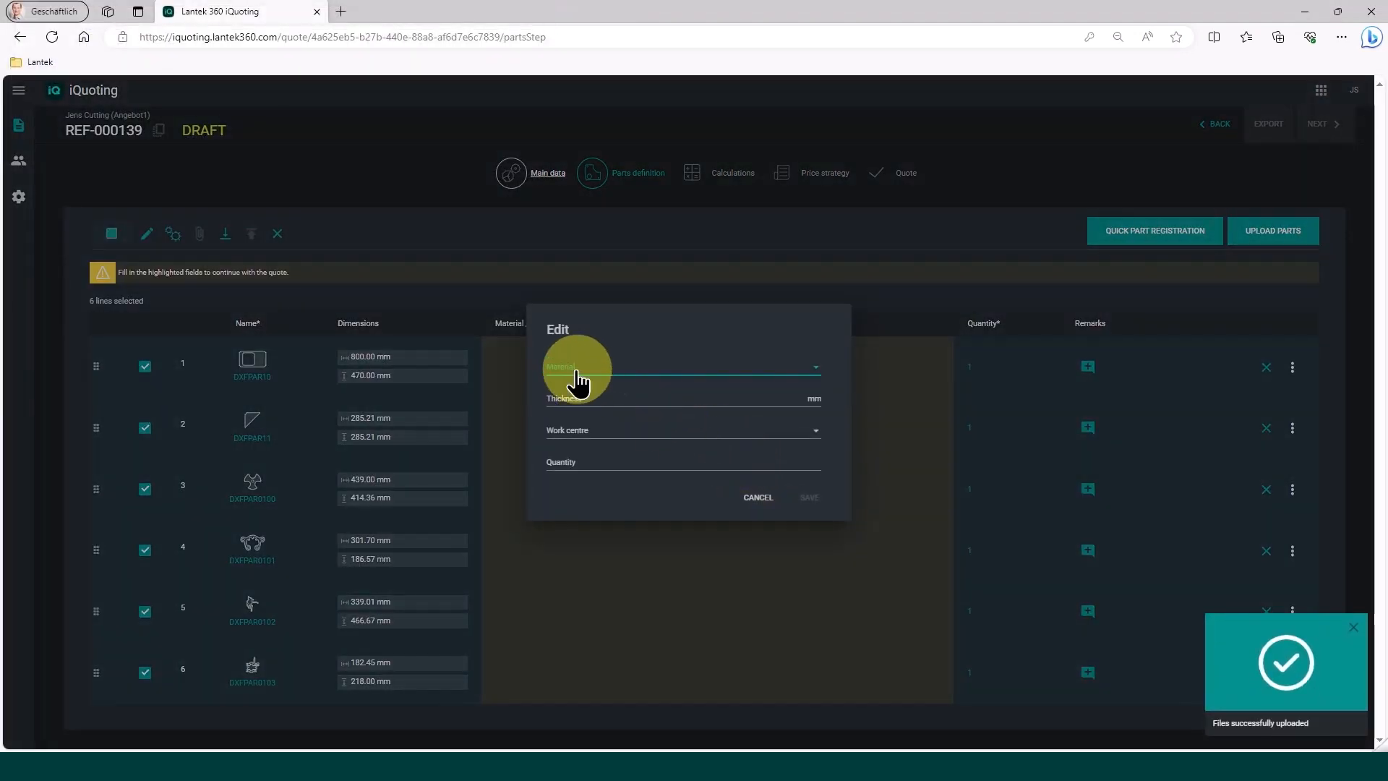
Step: Assign material ST 42, thickness 10 mm, work centre Trumpf 5030 L16 and quantity 10 to all six uploaded parts
{"action": "left_click", "coordinate": [578, 373]}
{"action": "type", "text": "s"}
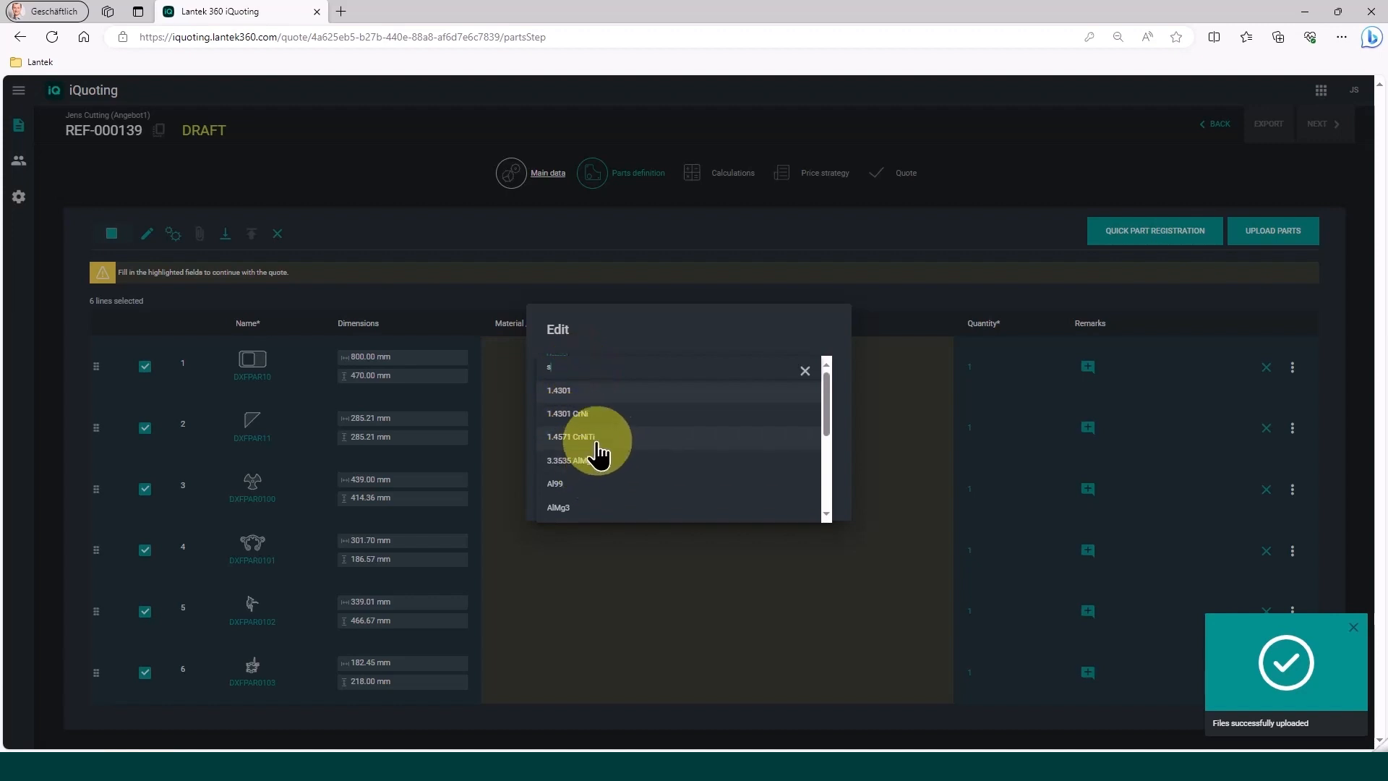
{"action": "left_click", "coordinate": [574, 431]}
{"action": "left_click", "coordinate": [571, 401]}
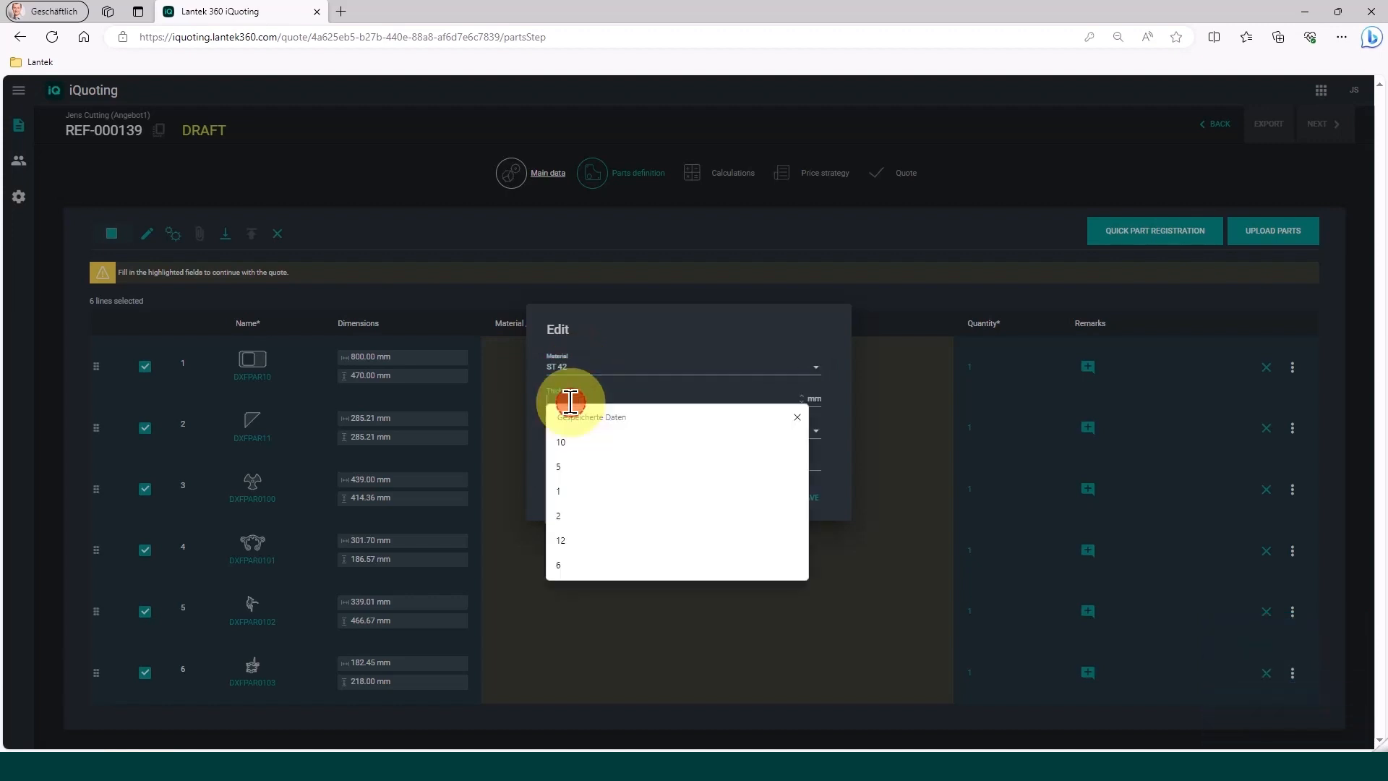
{"action": "left_click", "coordinate": [573, 442]}
{"action": "left_click", "coordinate": [582, 431]}
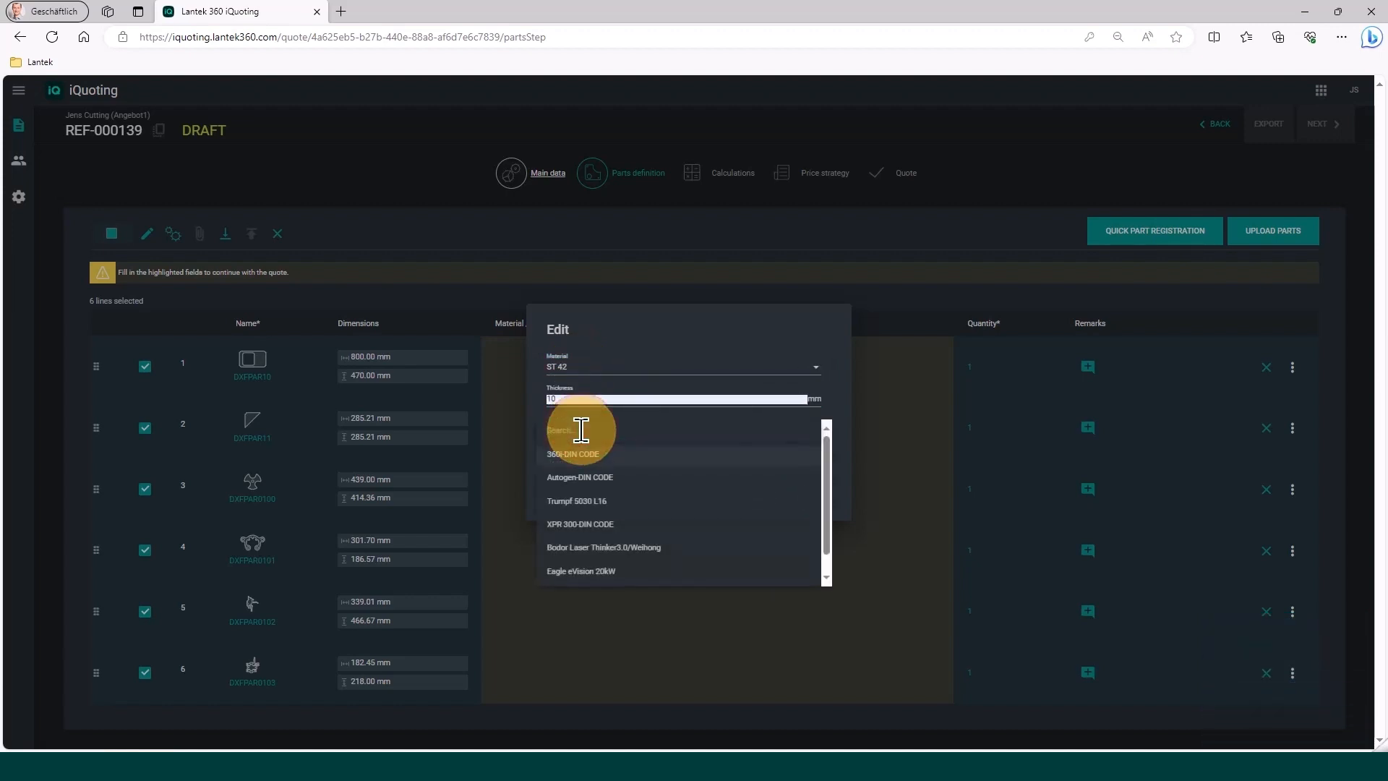
{"action": "left_click", "coordinate": [607, 501]}
{"action": "left_click", "coordinate": [607, 463]}
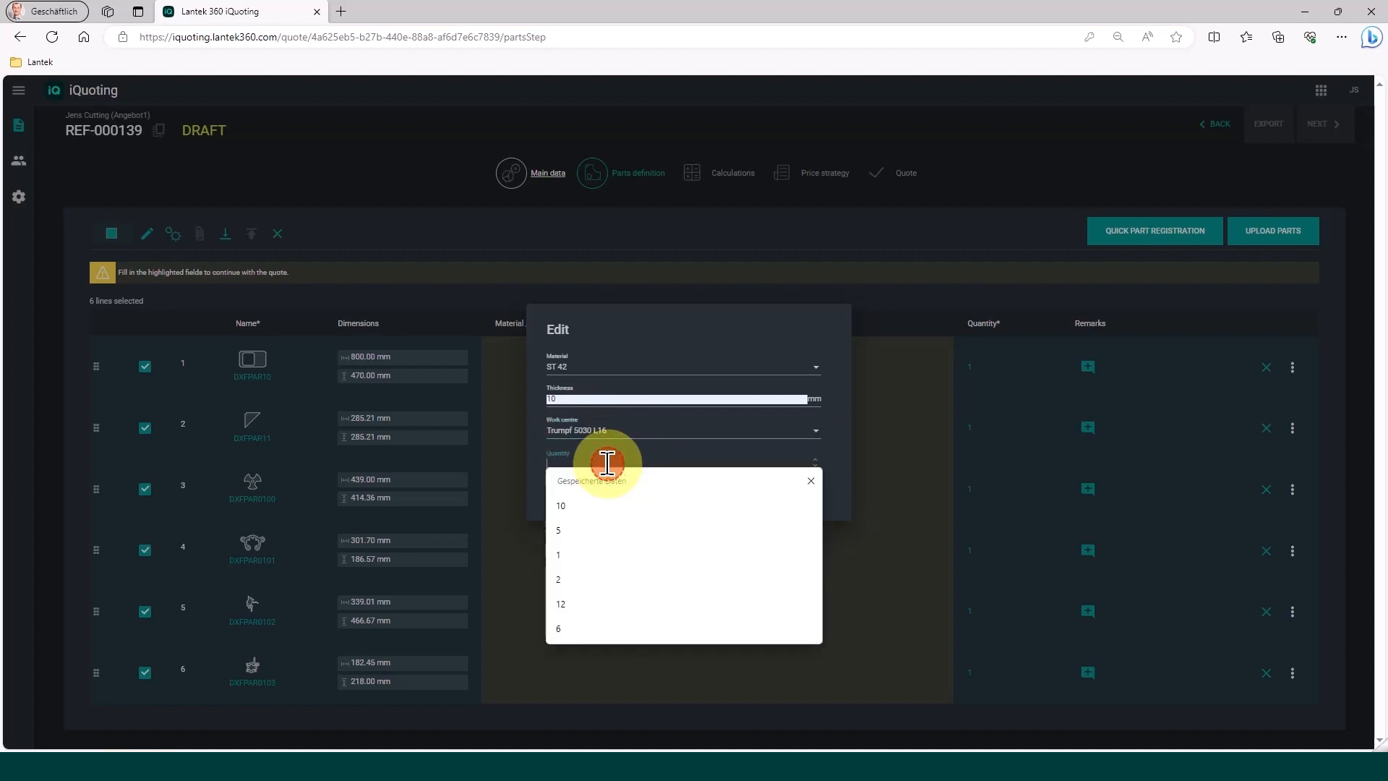
{"action": "left_click", "coordinate": [589, 508]}
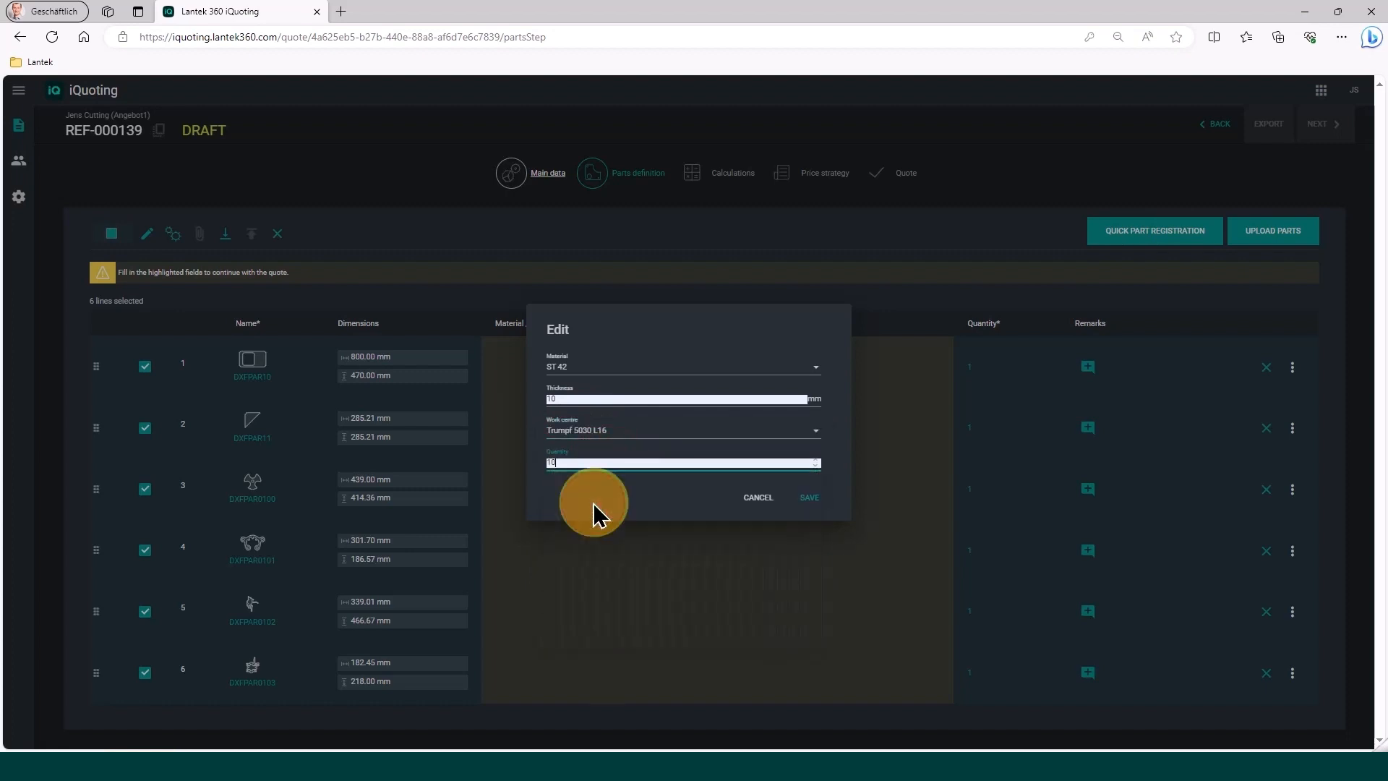
{"action": "left_click", "coordinate": [811, 499]}
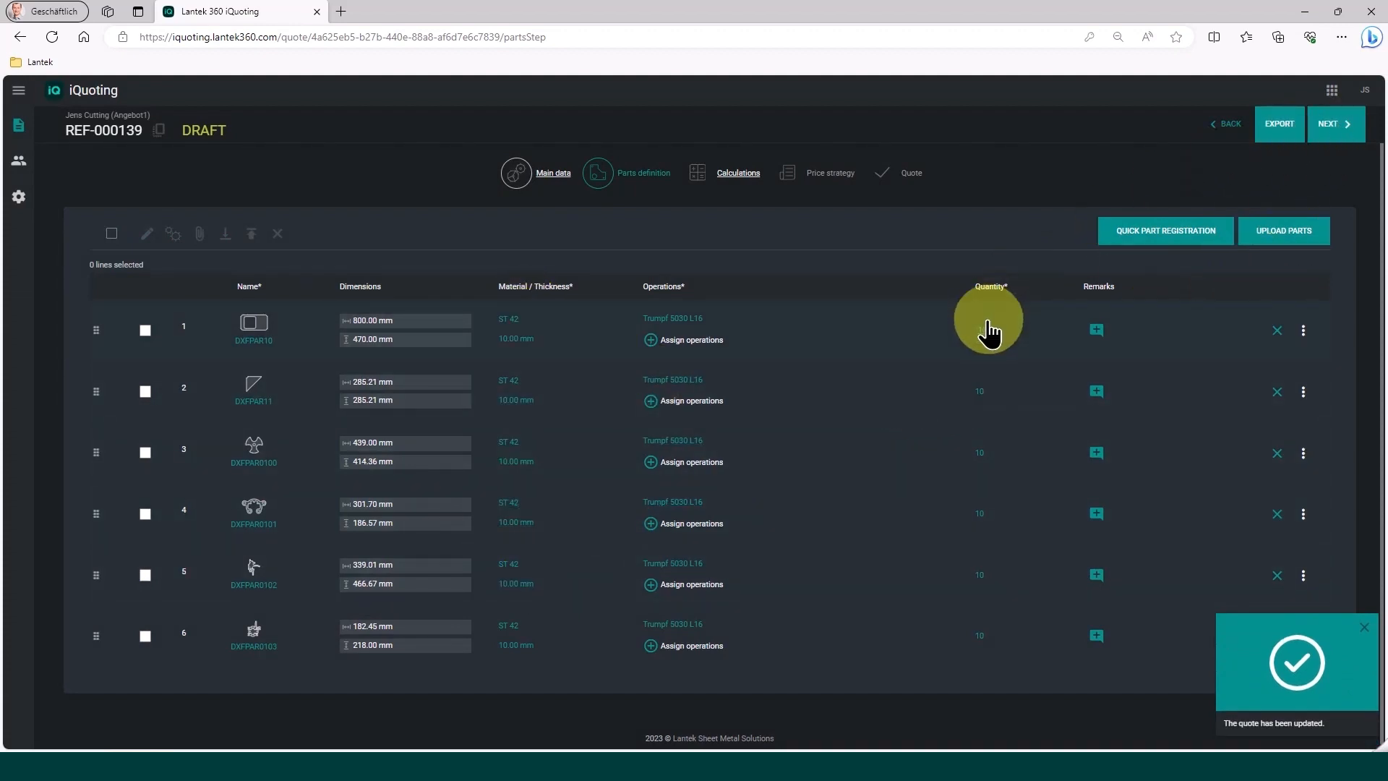
{"action": "left_click", "coordinate": [684, 341]}
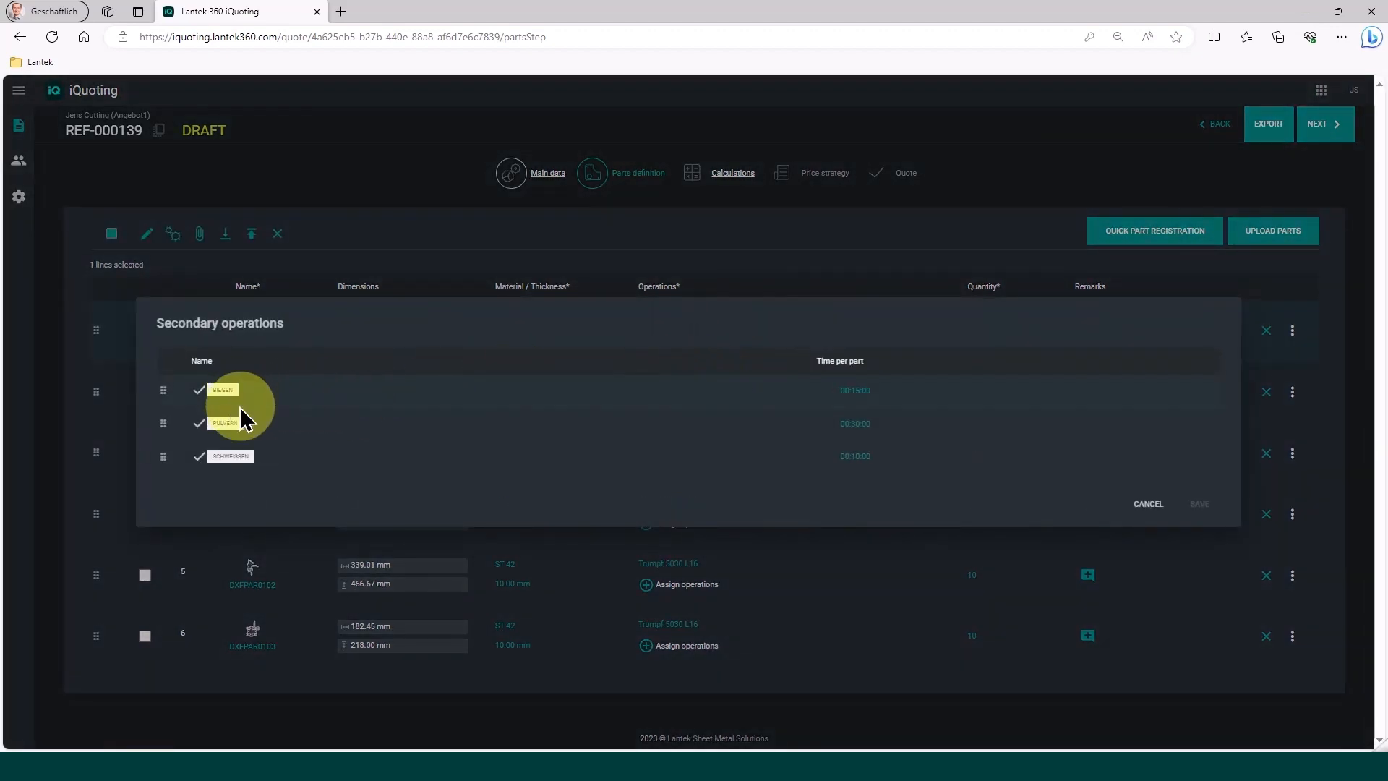
{"action": "left_click", "coordinate": [225, 398]}
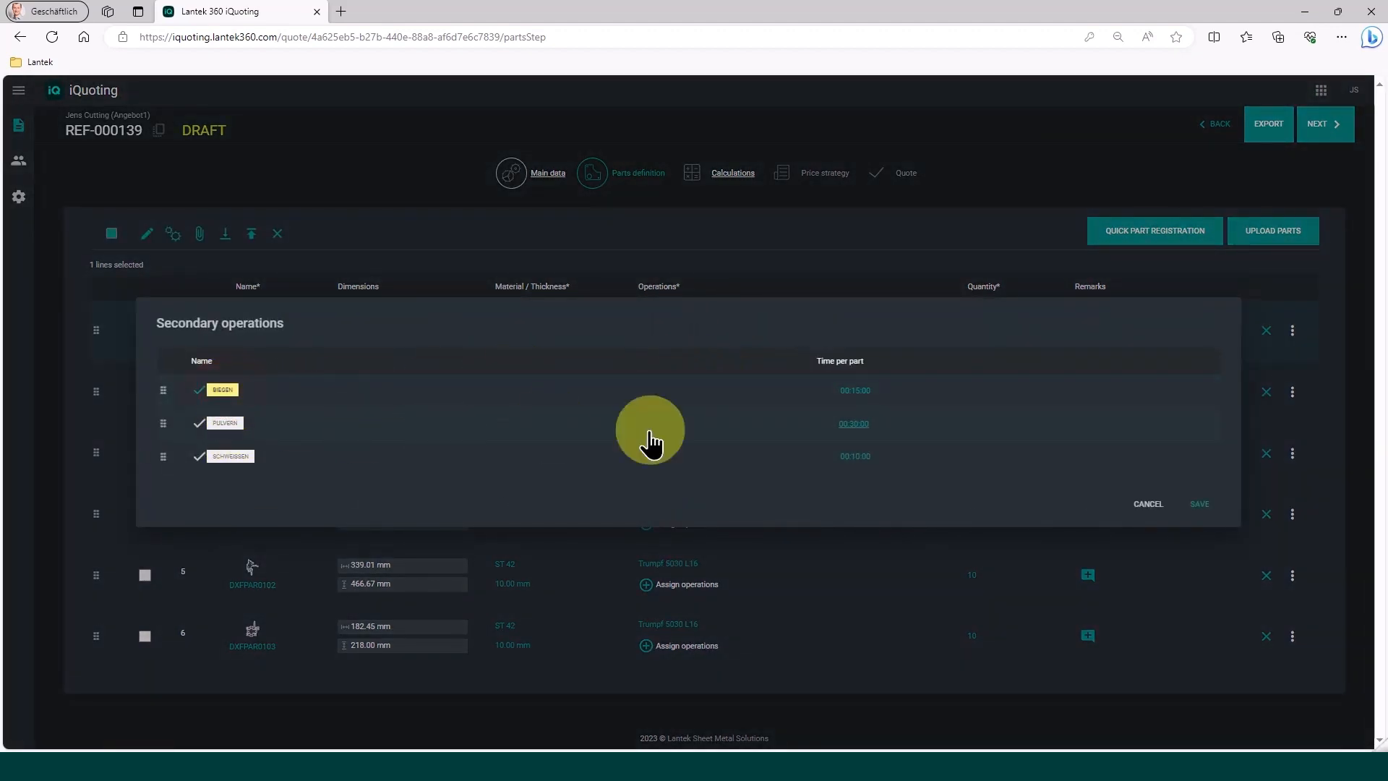
{"action": "left_click", "coordinate": [1154, 506]}
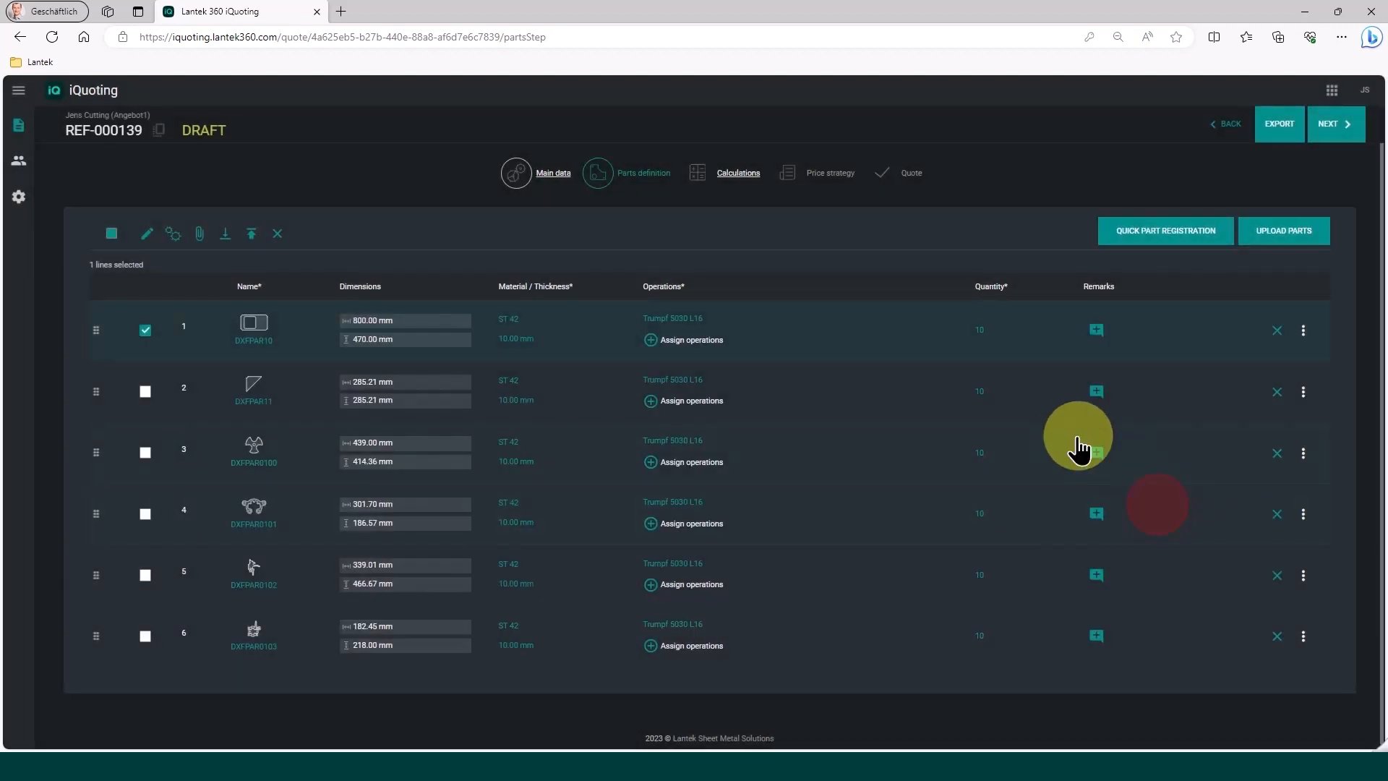
Step: Advance the quote through the calculations and price strategy stages to the final quote summary
{"action": "left_click", "coordinate": [1334, 124]}
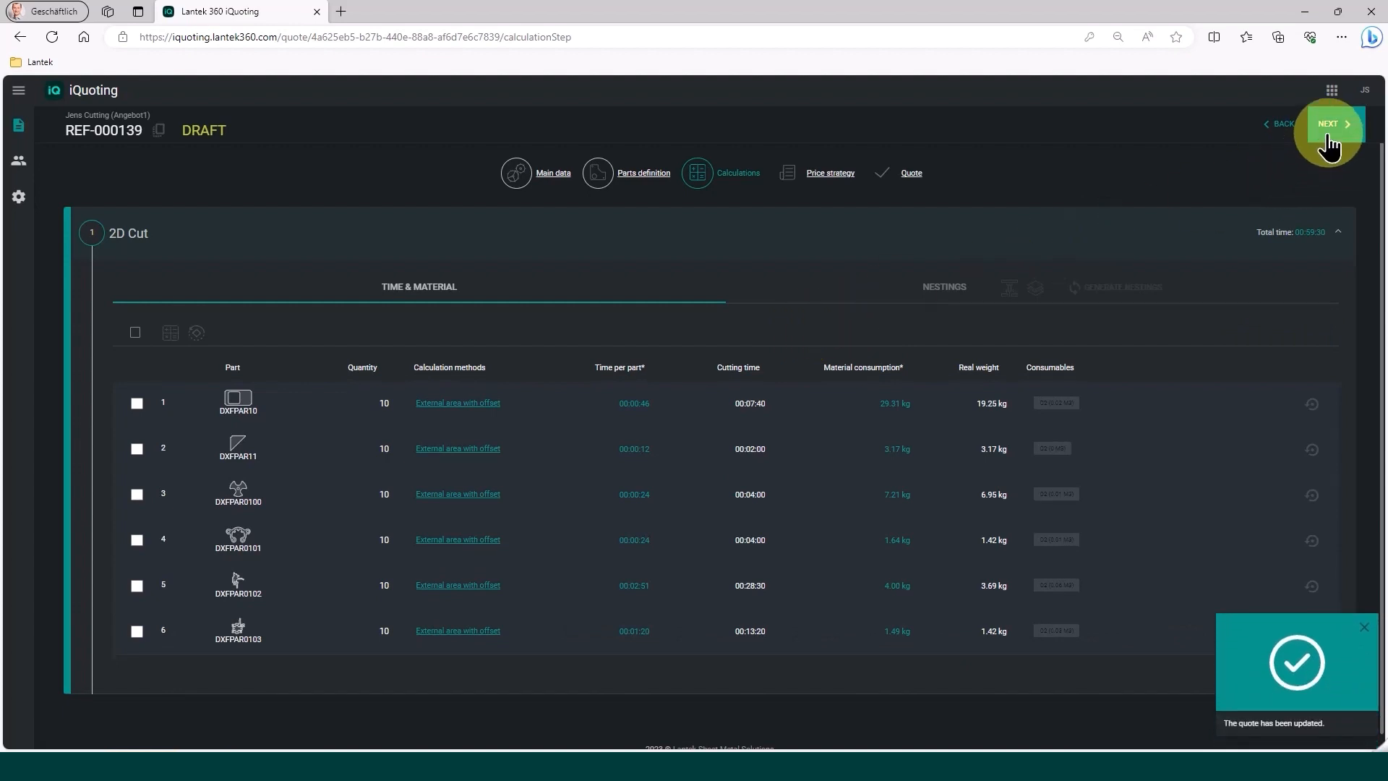
{"action": "left_click", "coordinate": [1329, 141]}
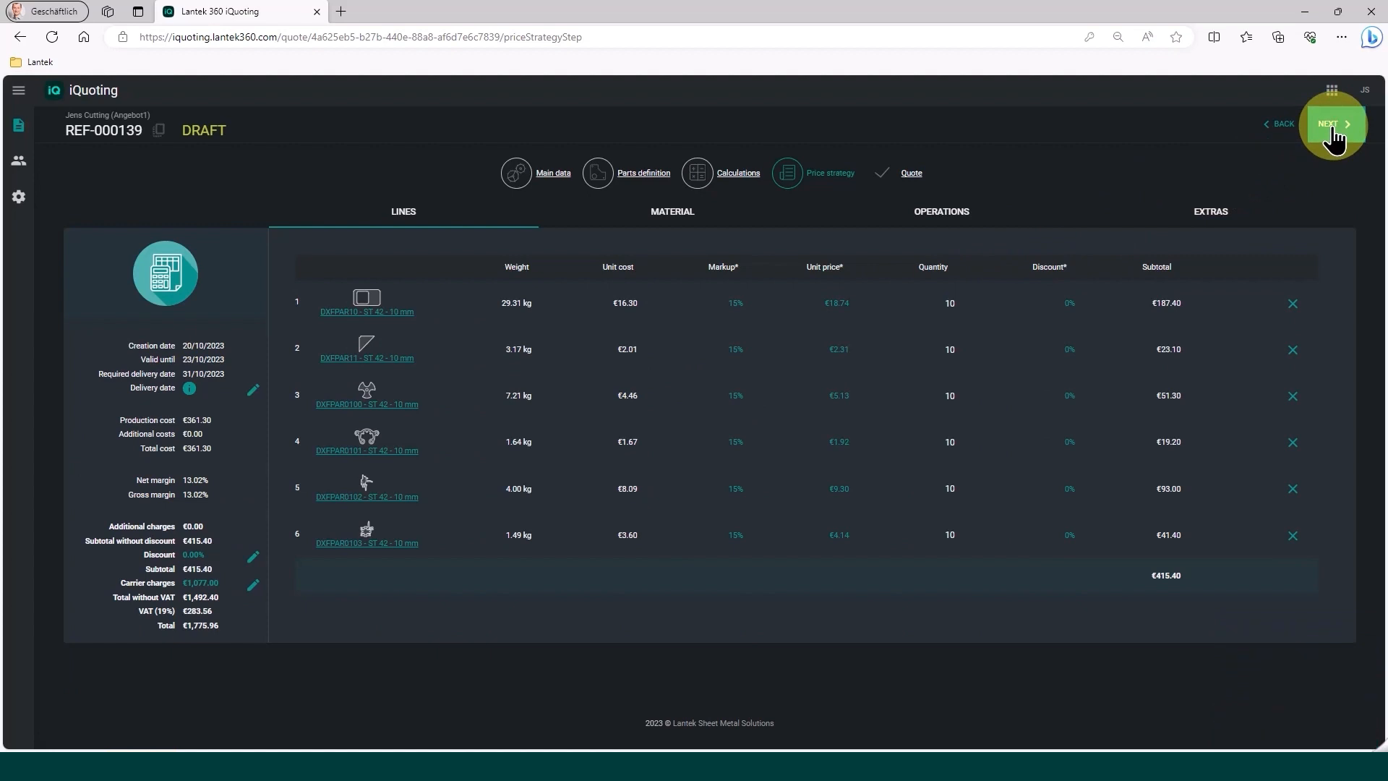
{"action": "left_click", "coordinate": [1333, 130]}
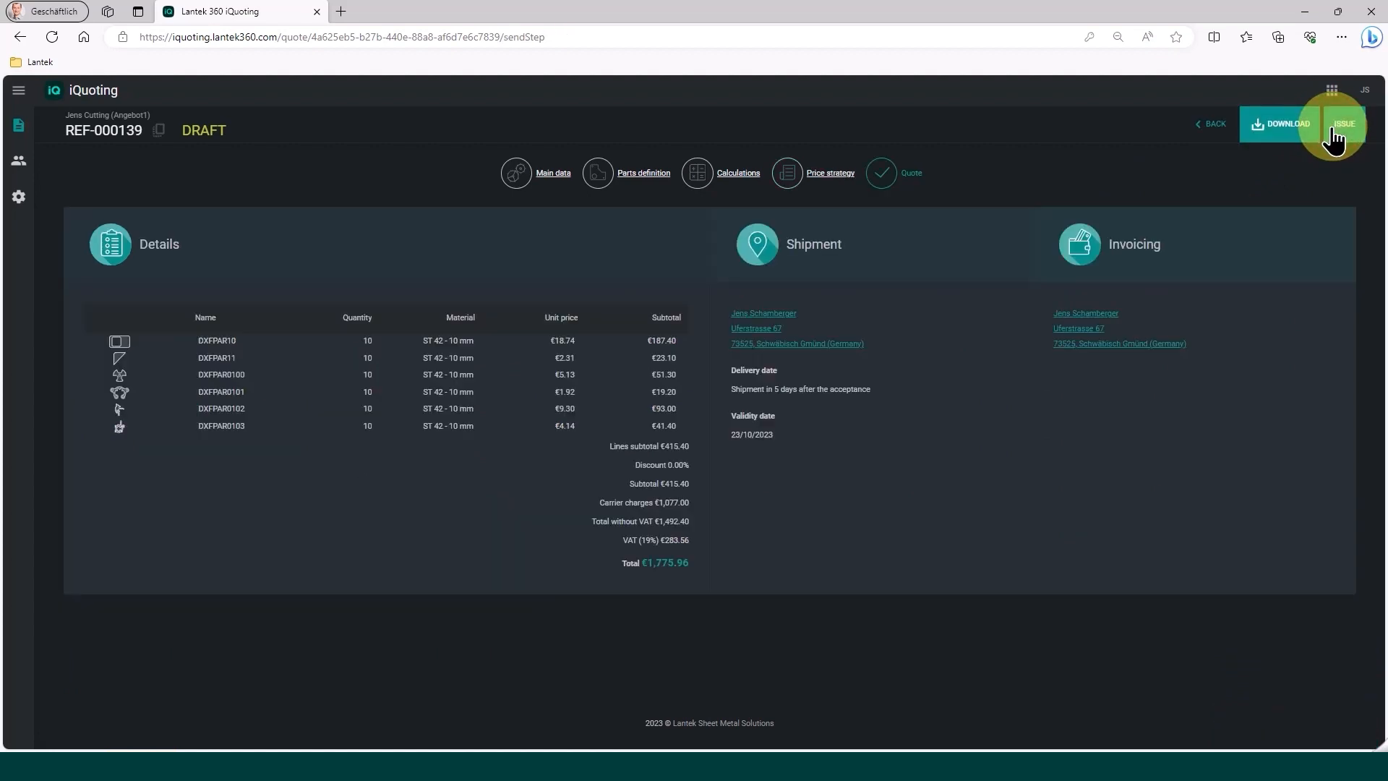
Step: Download the quote as a PDF and open the file from the Downloads folder for review in the browser
{"action": "left_click", "coordinate": [1290, 133]}
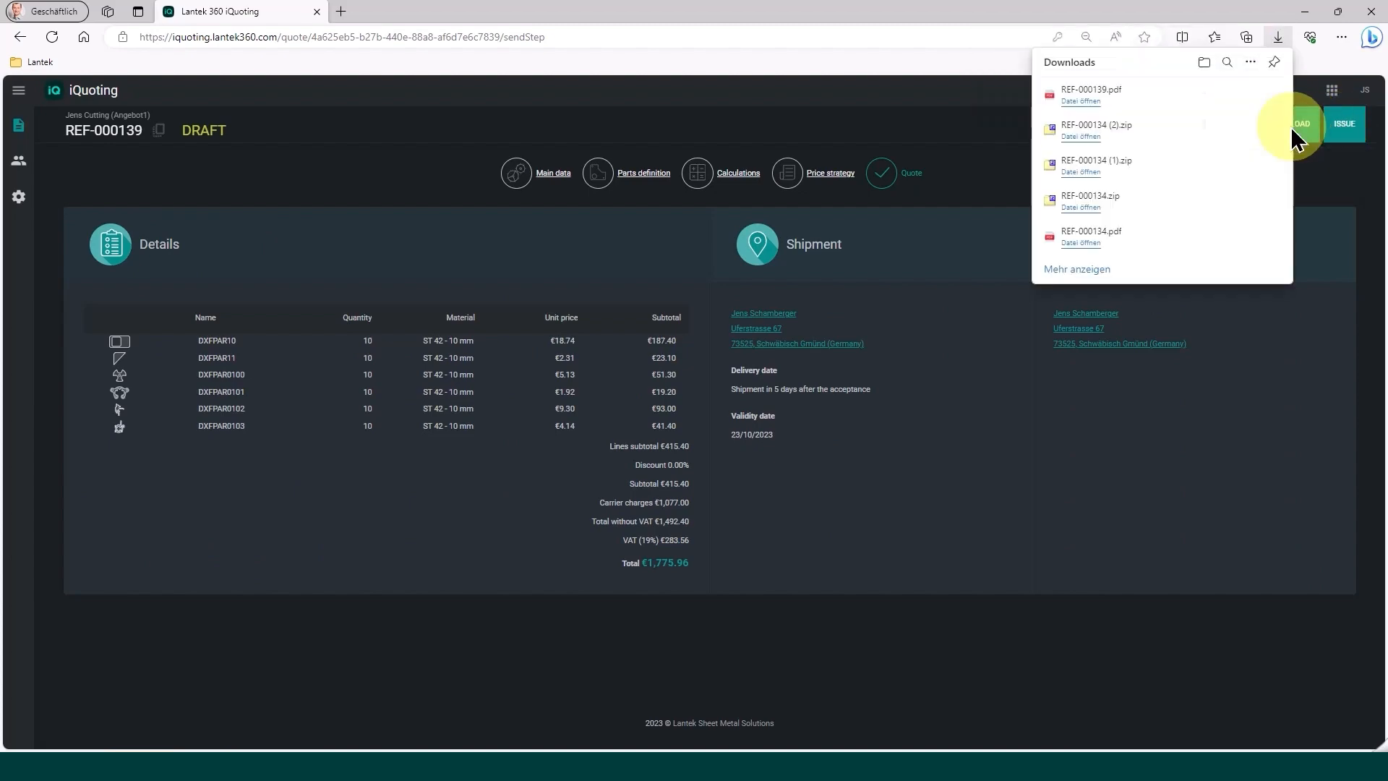
{"action": "left_click", "coordinate": [1232, 94]}
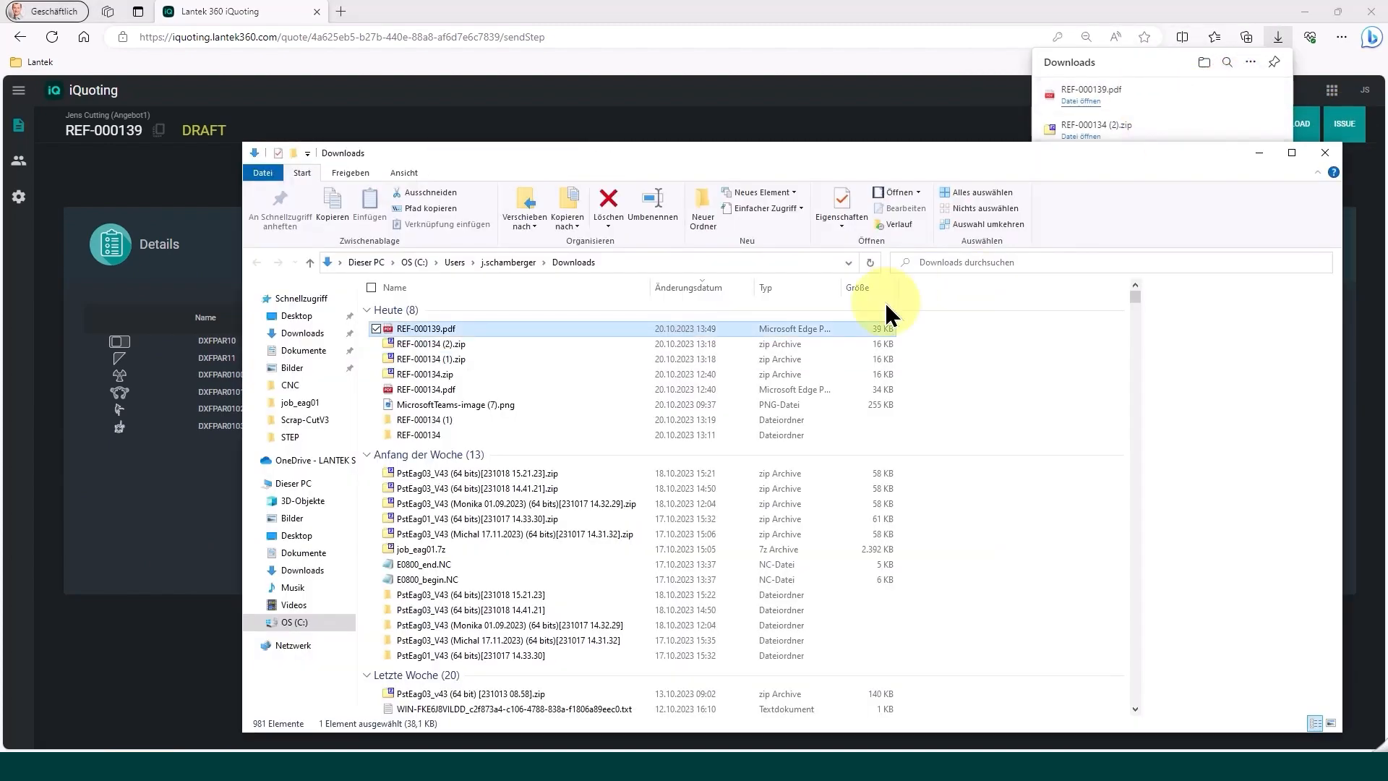
{"action": "double_click", "coordinate": [527, 328]}
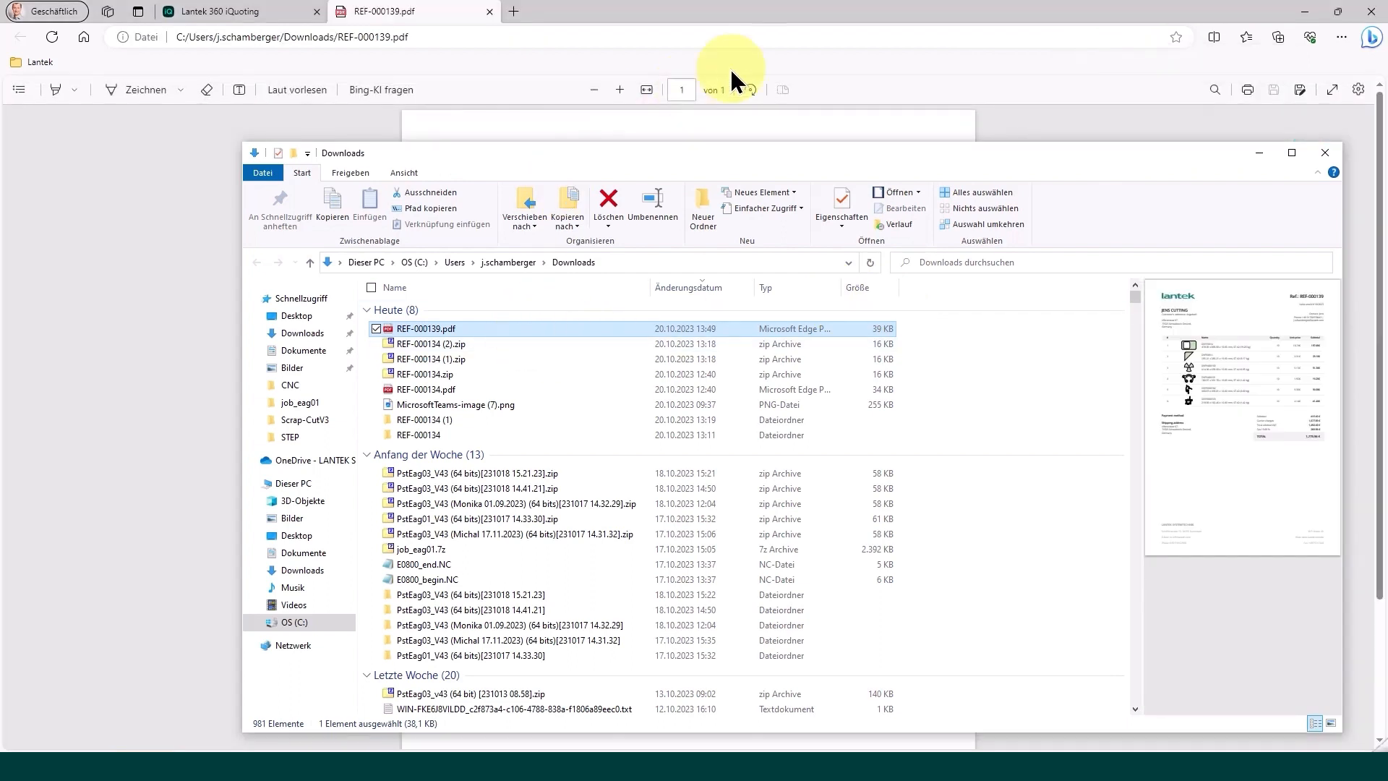
{"action": "left_click", "coordinate": [745, 20]}
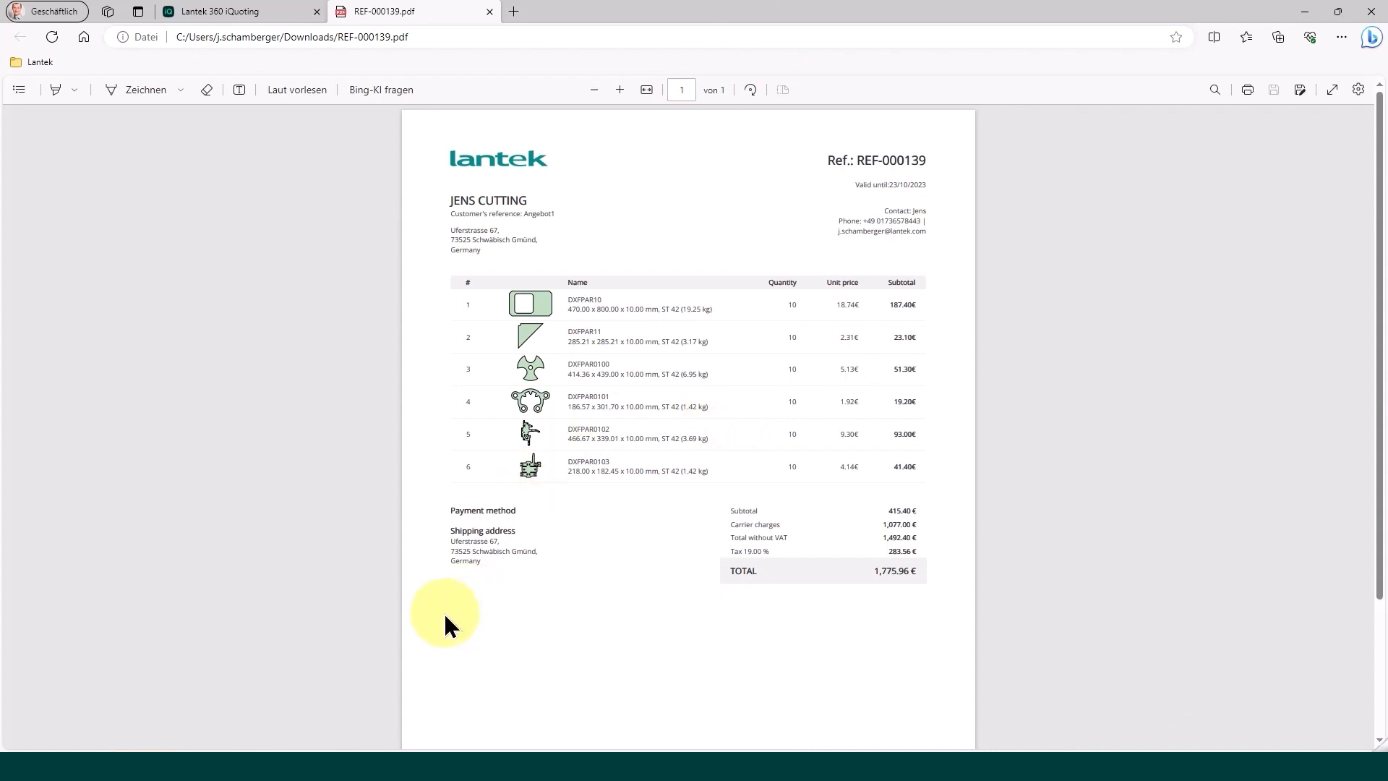
Step: Return to the quote summary in iQuoting and issue the quote
{"action": "left_click", "coordinate": [287, 18]}
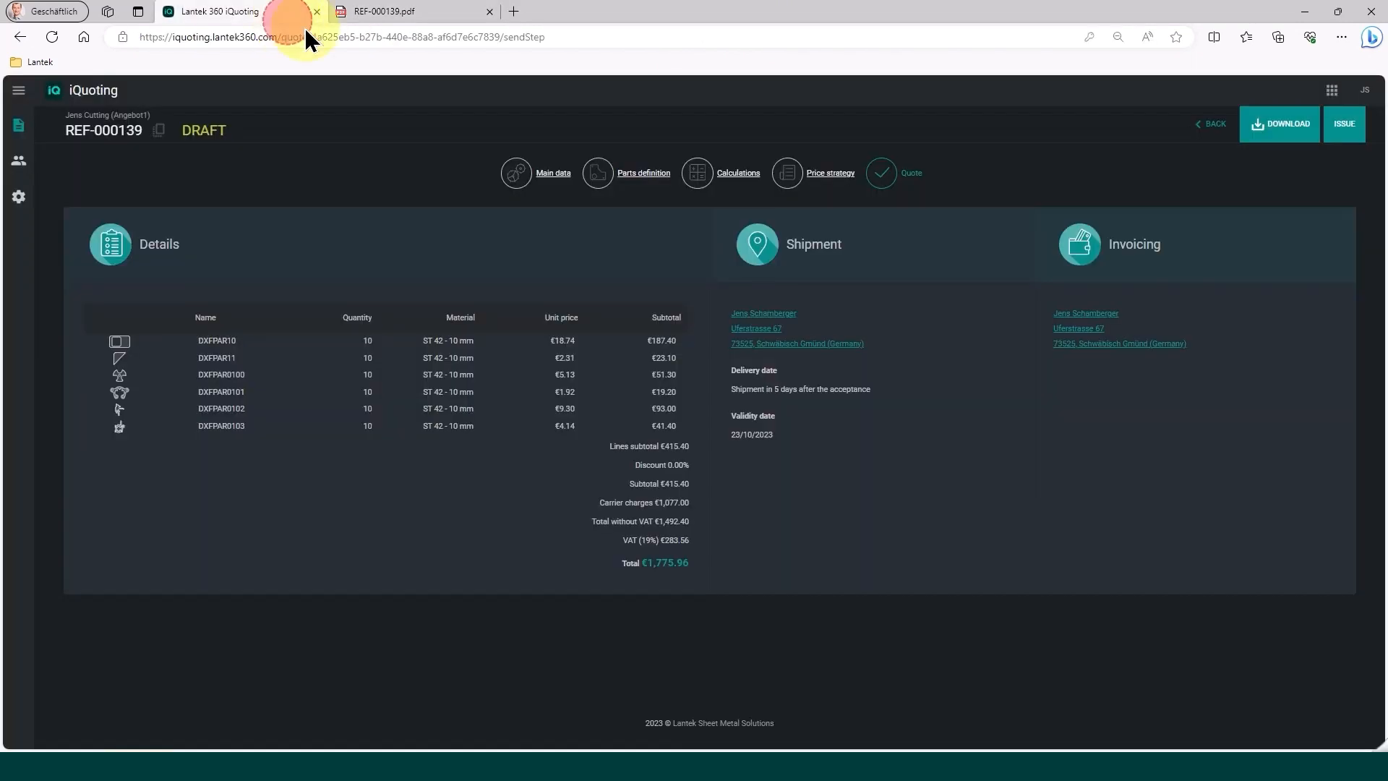
{"action": "left_click", "coordinate": [1349, 130]}
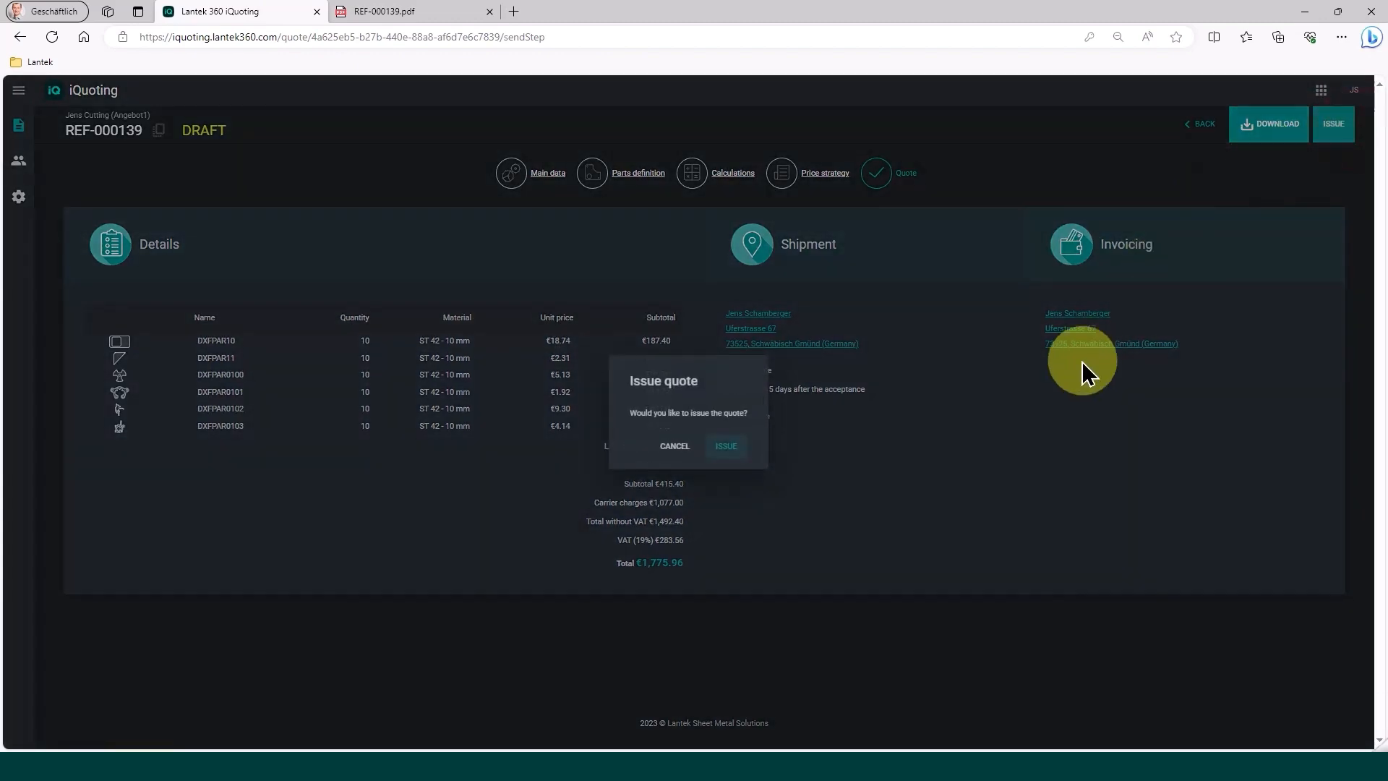
{"action": "left_click", "coordinate": [727, 447]}
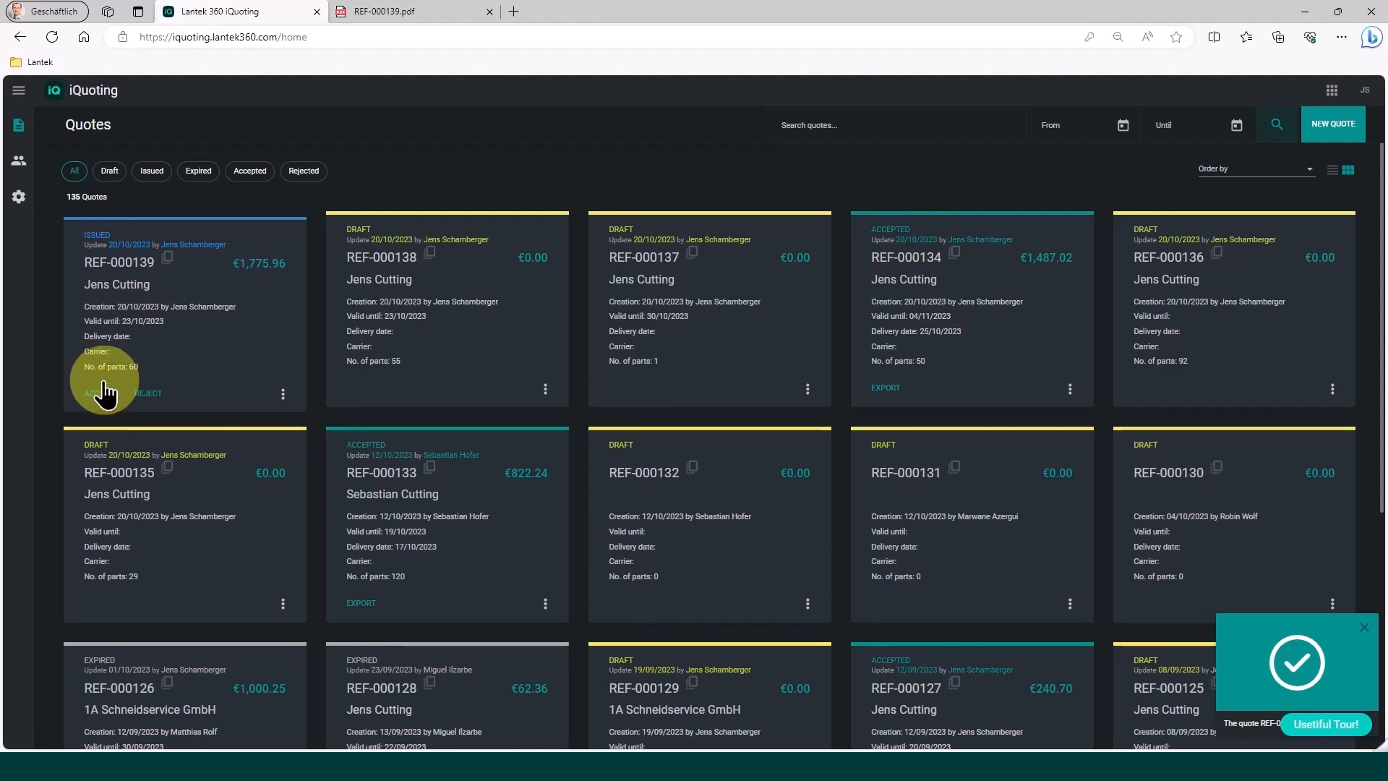
Step: Accept the newly issued quote in the quotes overview and export it
{"action": "left_click", "coordinate": [97, 395]}
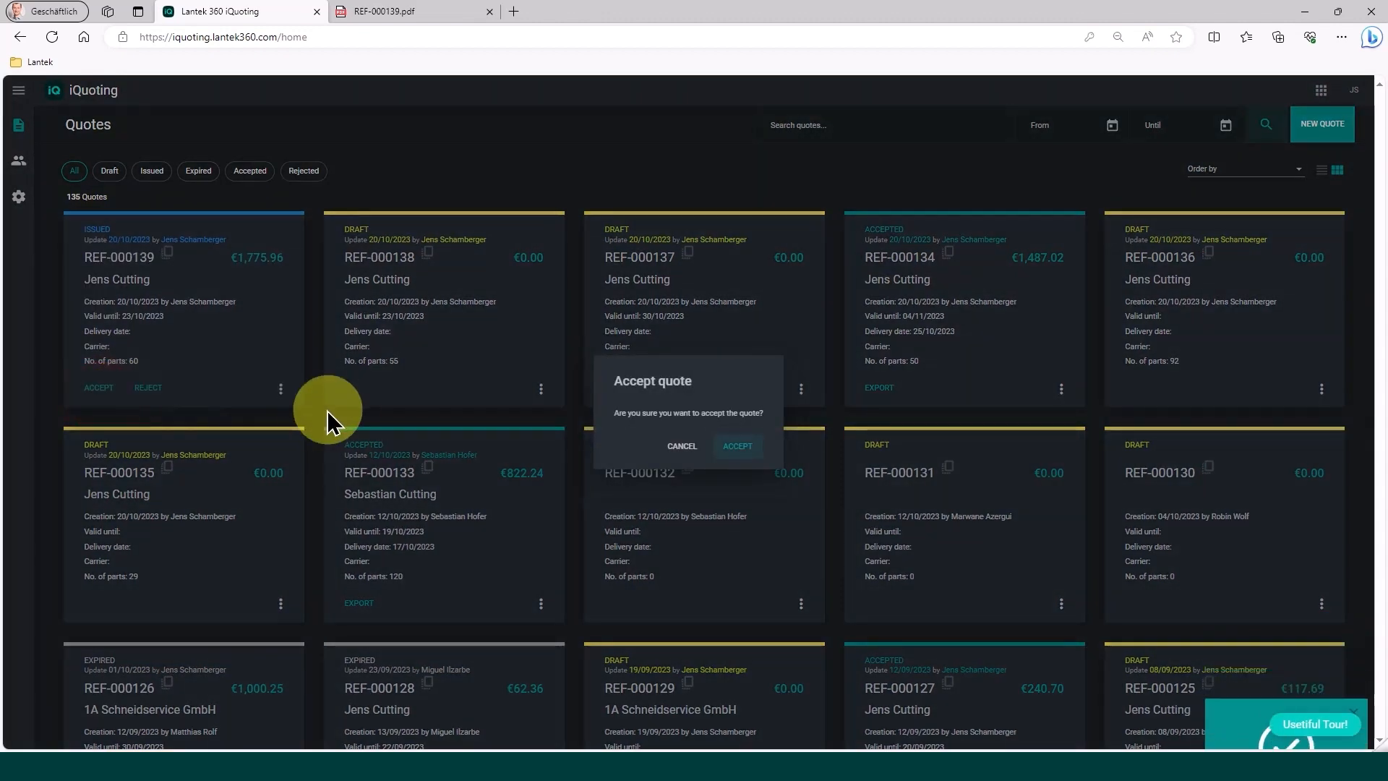
{"action": "left_click", "coordinate": [737, 447]}
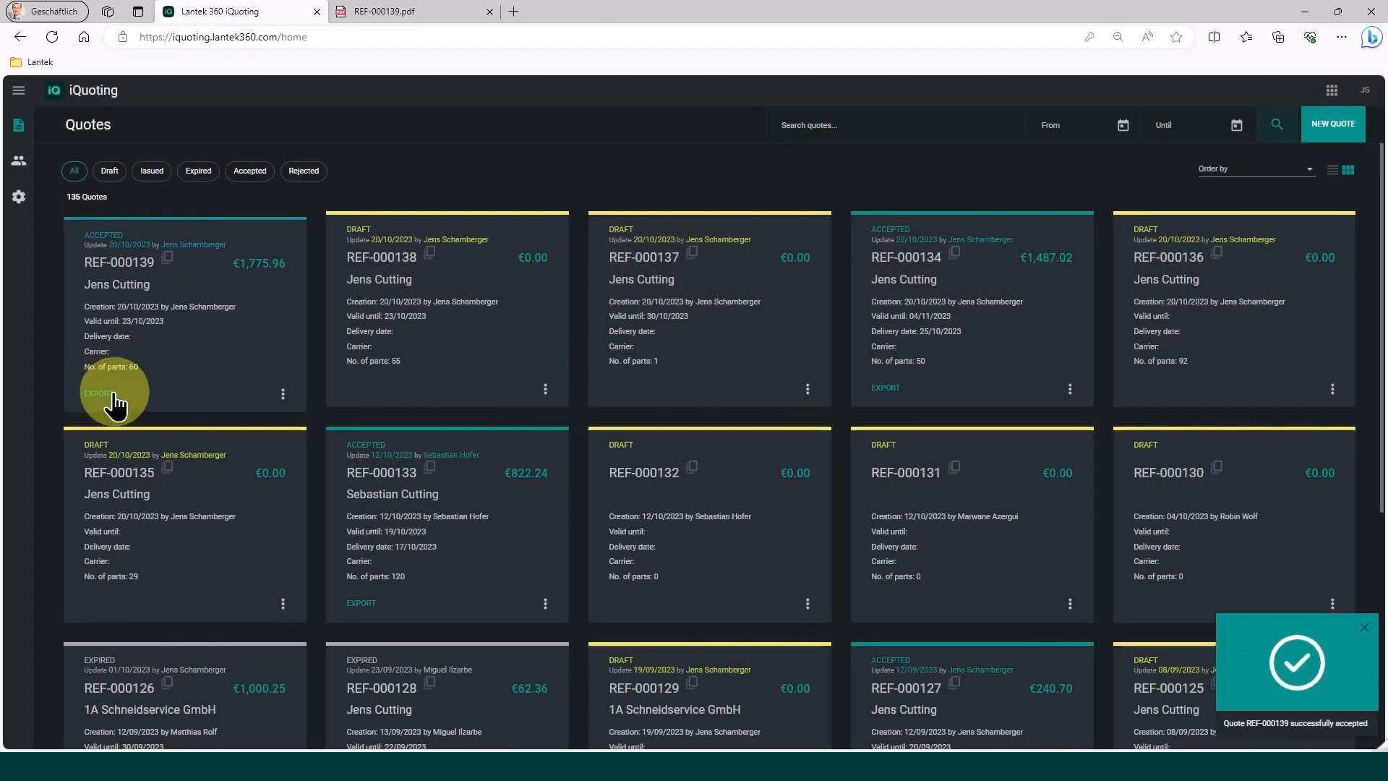
{"action": "left_click", "coordinate": [98, 395]}
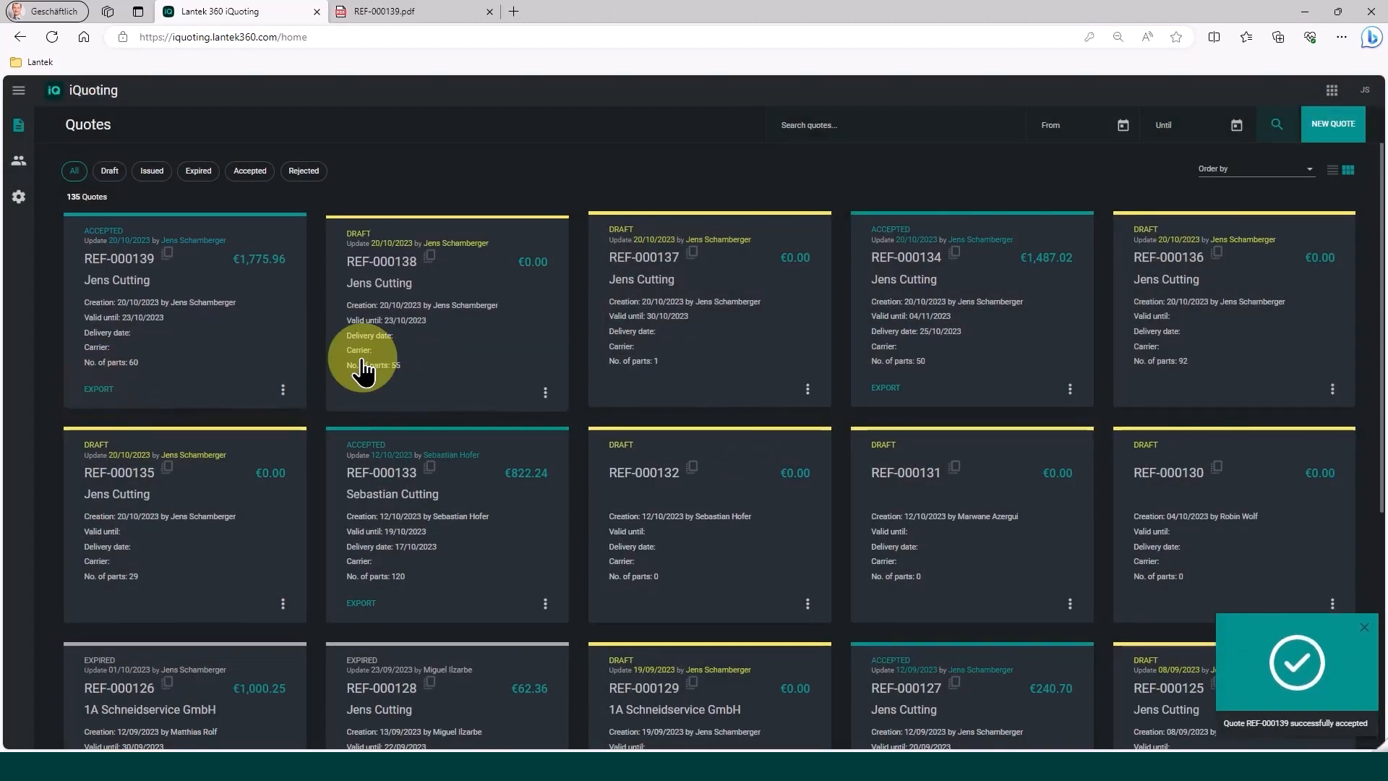
Step: Show the exported quote archive in the Downloads folder and extract it with 7-Zip into a folder of the same name
{"action": "left_click", "coordinate": [1229, 96]}
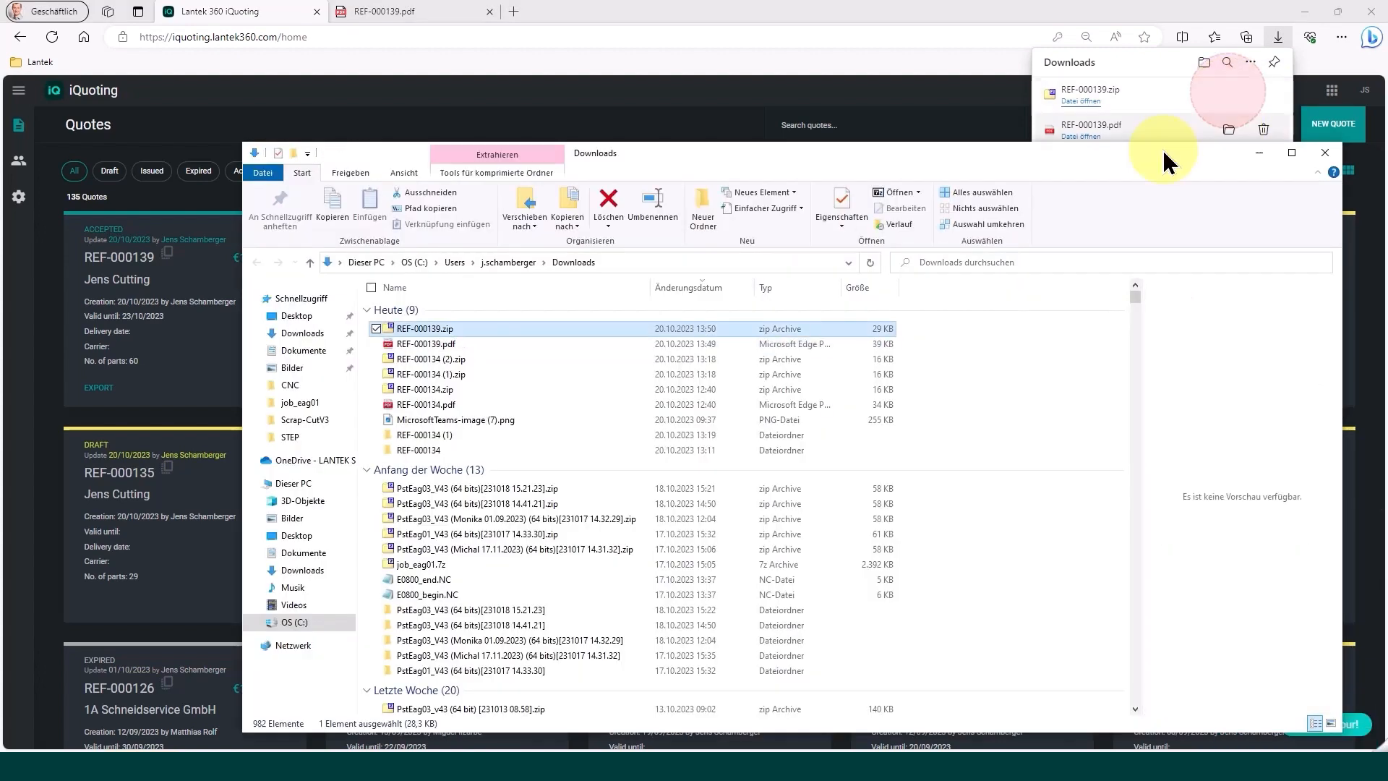
{"action": "right_click", "coordinate": [544, 326]}
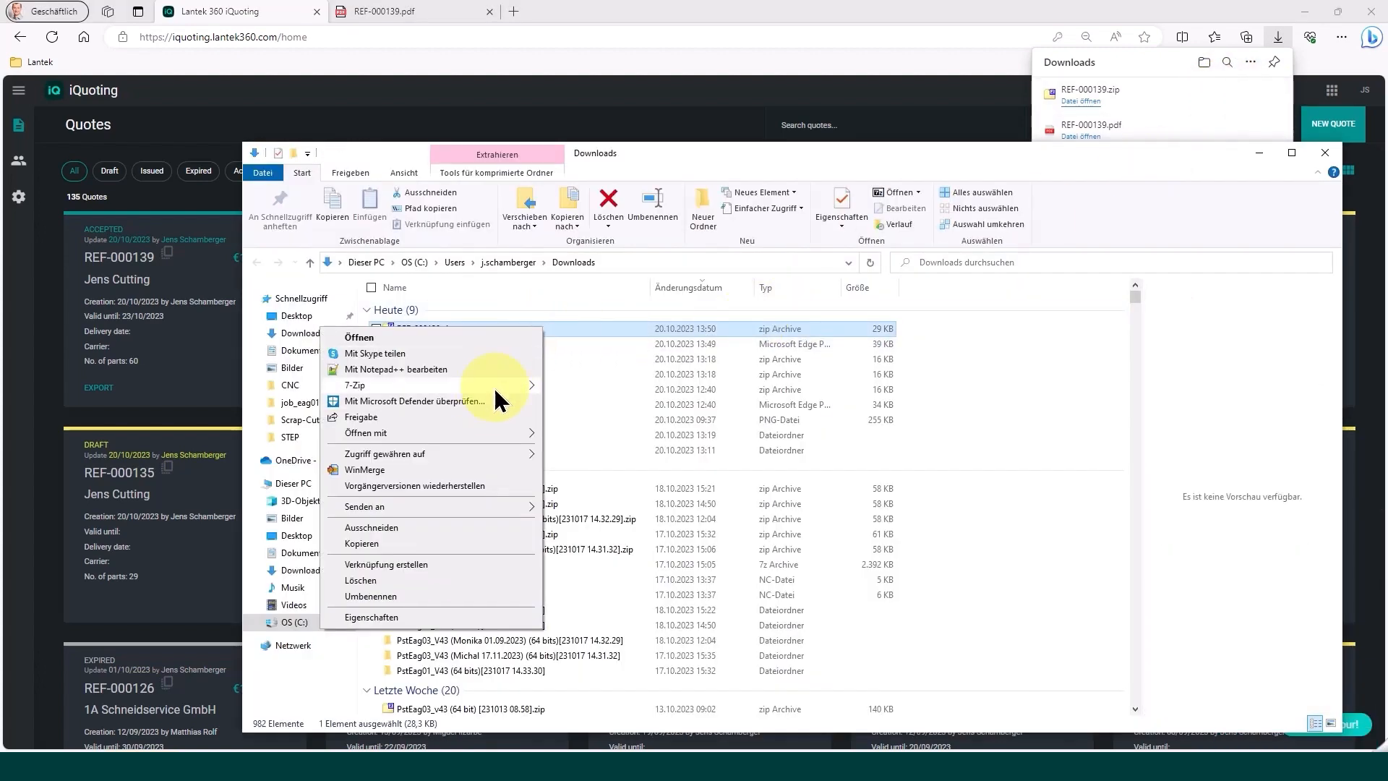
{"action": "mouse_move", "coordinate": [506, 386]}
{"action": "left_click", "coordinate": [619, 449]}
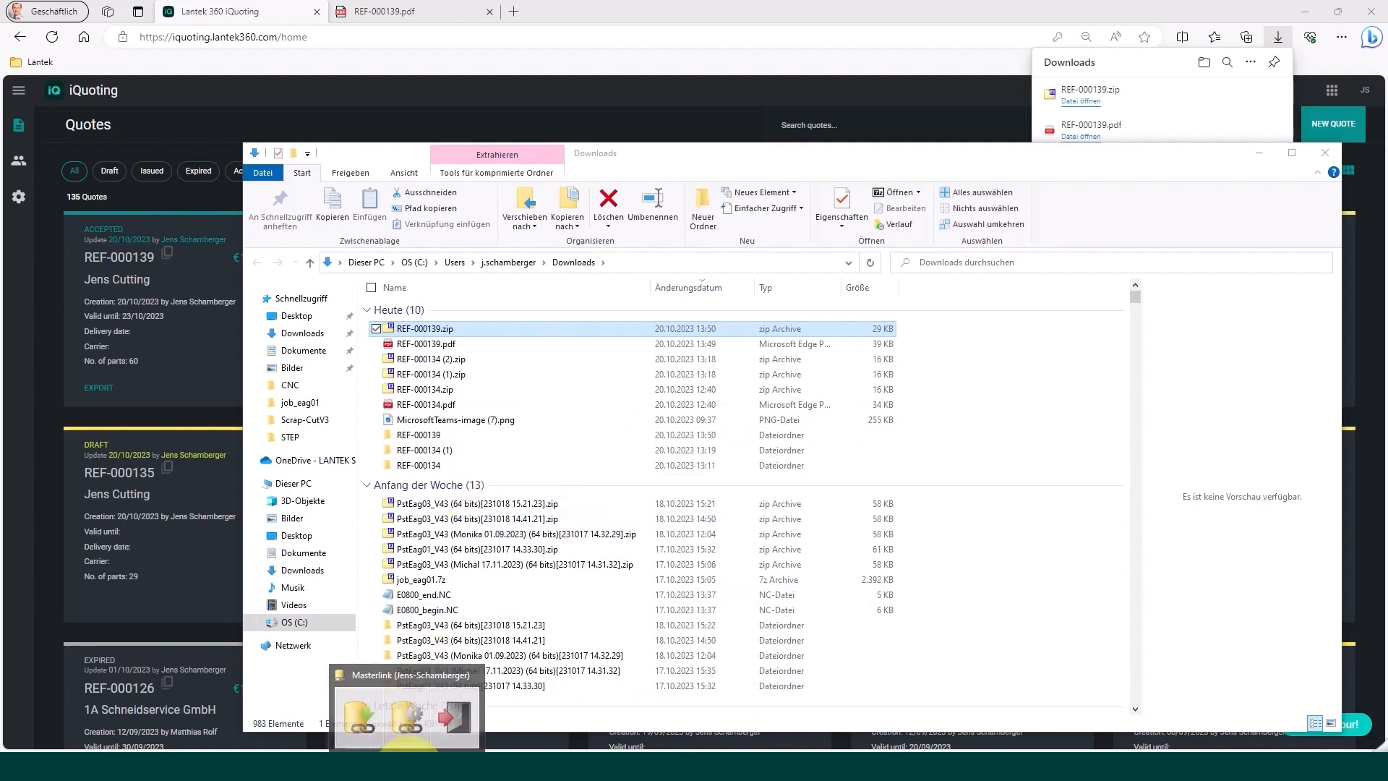
Step: Switch to Lantek Expert and create a new job named Angebot1 in the job tree
{"action": "left_click", "coordinate": [409, 745]}
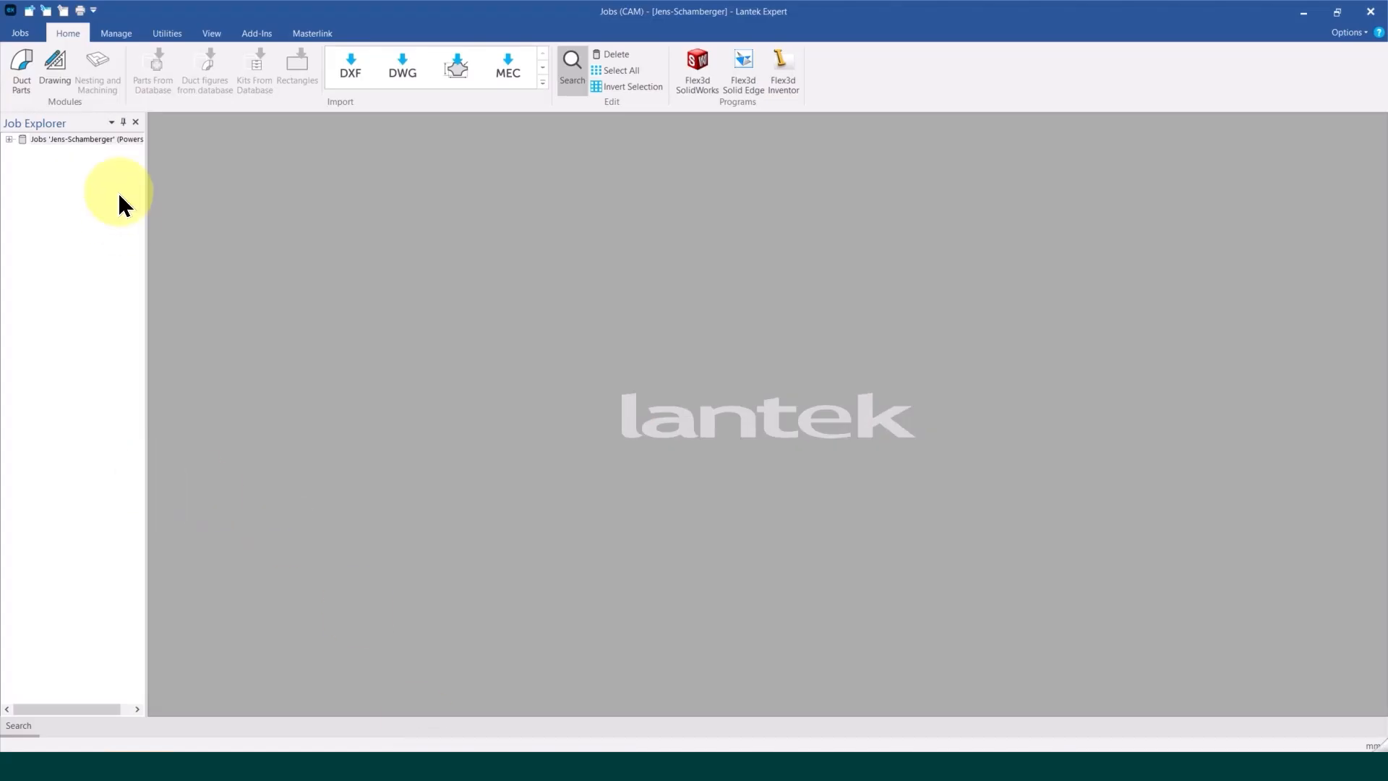
{"action": "double_click", "coordinate": [106, 136]}
{"action": "right_click", "coordinate": [106, 136]}
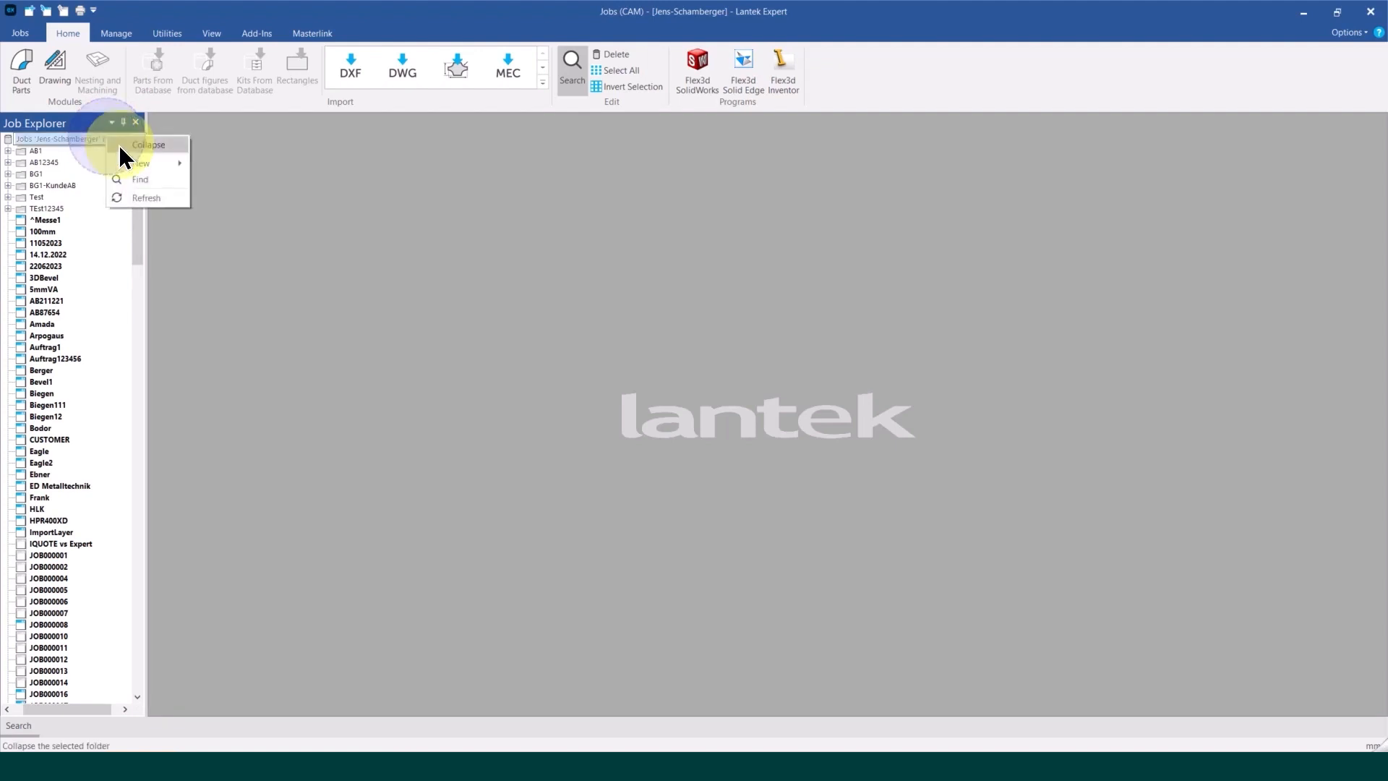
{"action": "mouse_move", "coordinate": [149, 162]}
{"action": "left_click", "coordinate": [230, 182]}
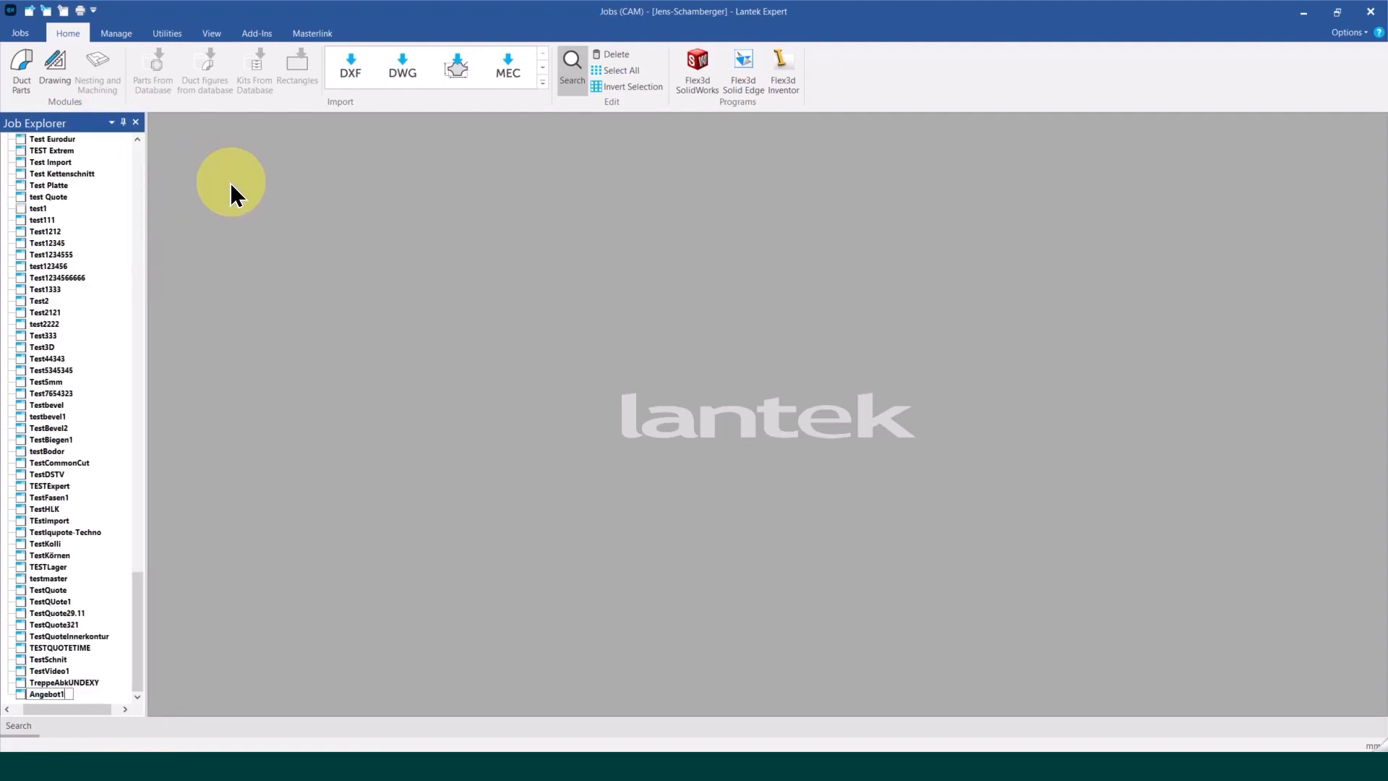
{"action": "key", "text": "Return"}
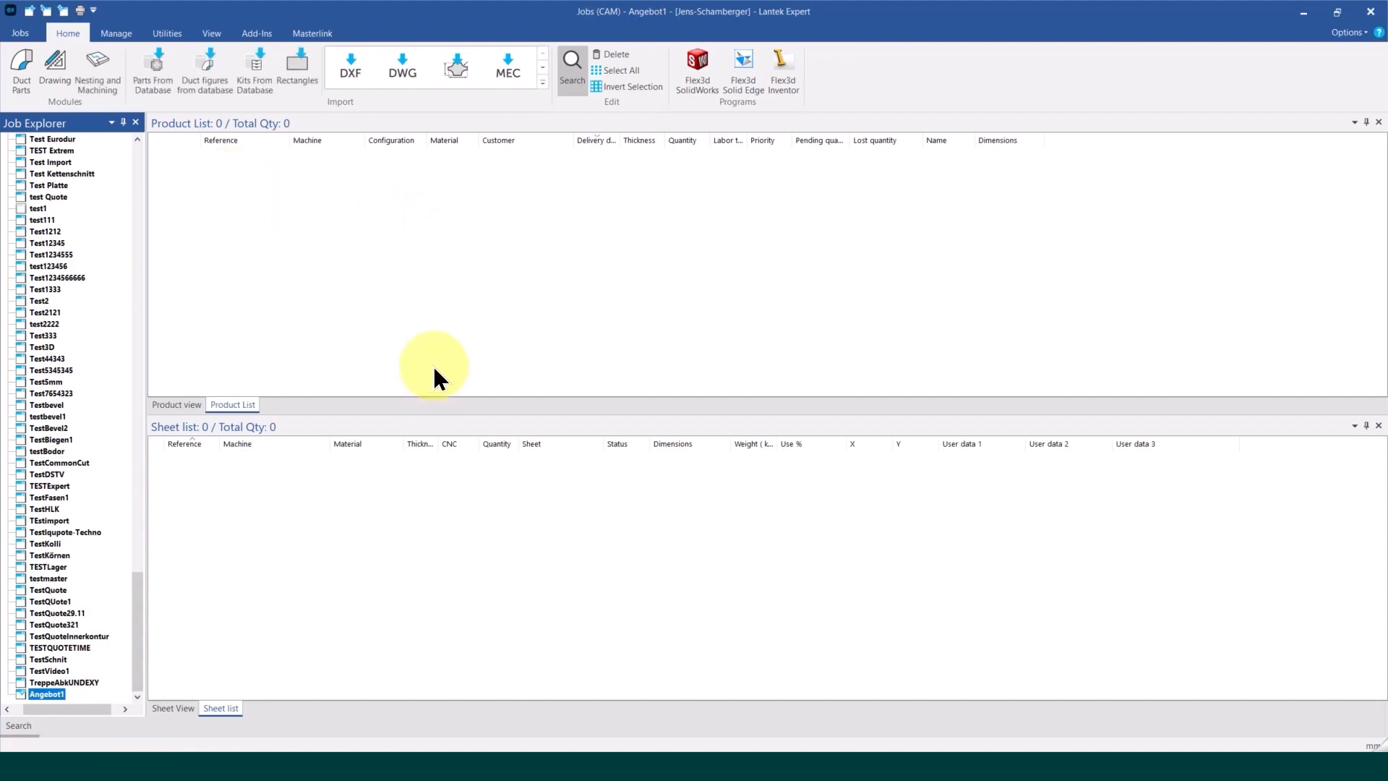
Step: Import the quote's XML file from its extracted folder in Downloads using the Masterlink importer
{"action": "left_click", "coordinate": [310, 33]}
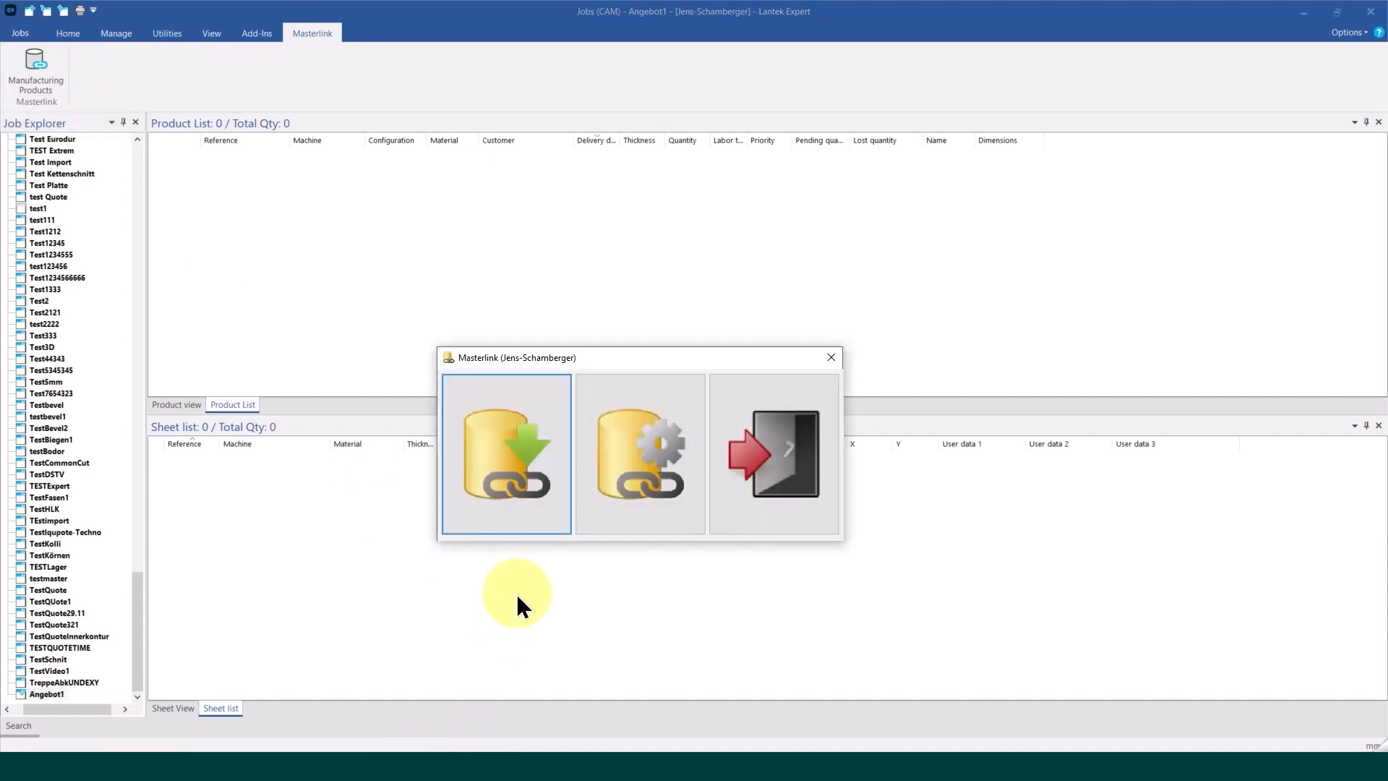
{"action": "left_click", "coordinate": [523, 441]}
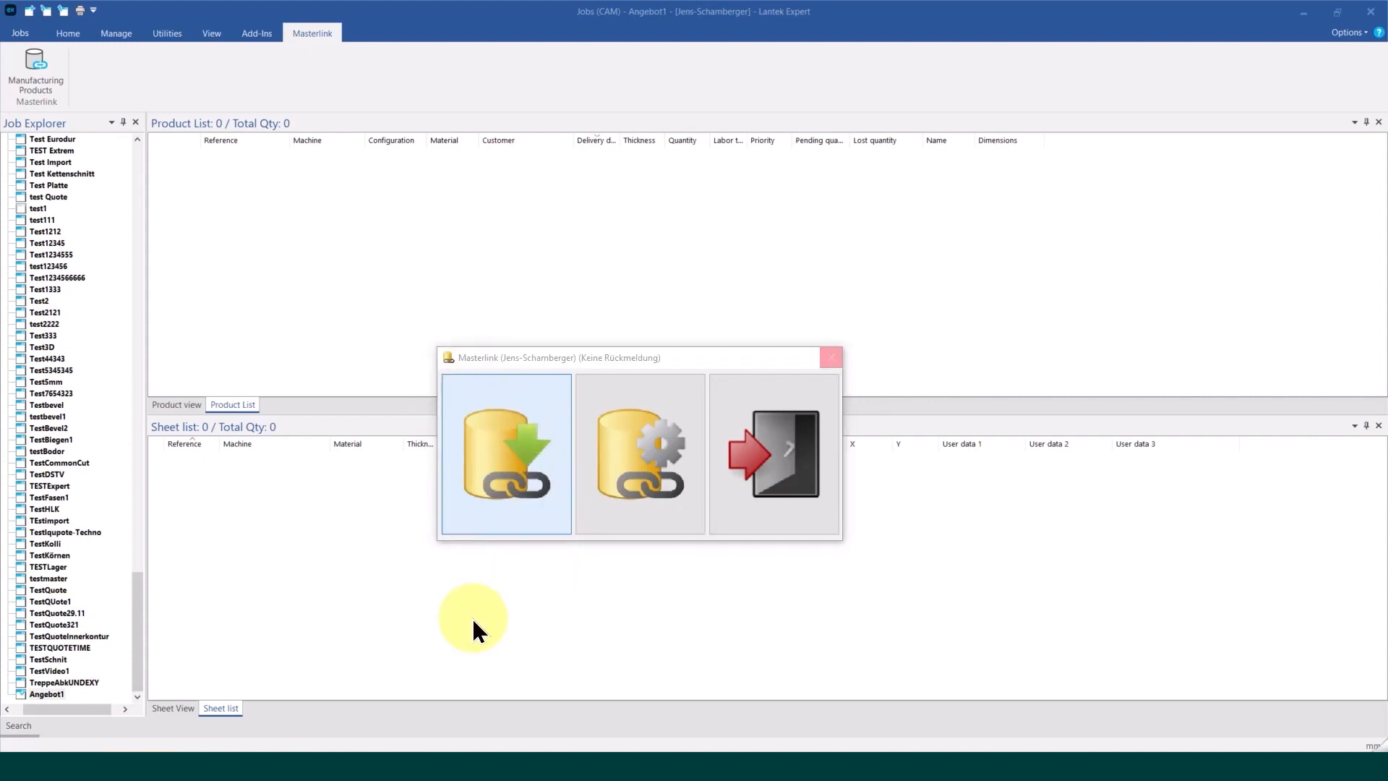
{"action": "left_click_drag", "start_coordinate": [0, 199], "coordinate": [825, 190]}
{"action": "left_click", "coordinate": [596, 222]}
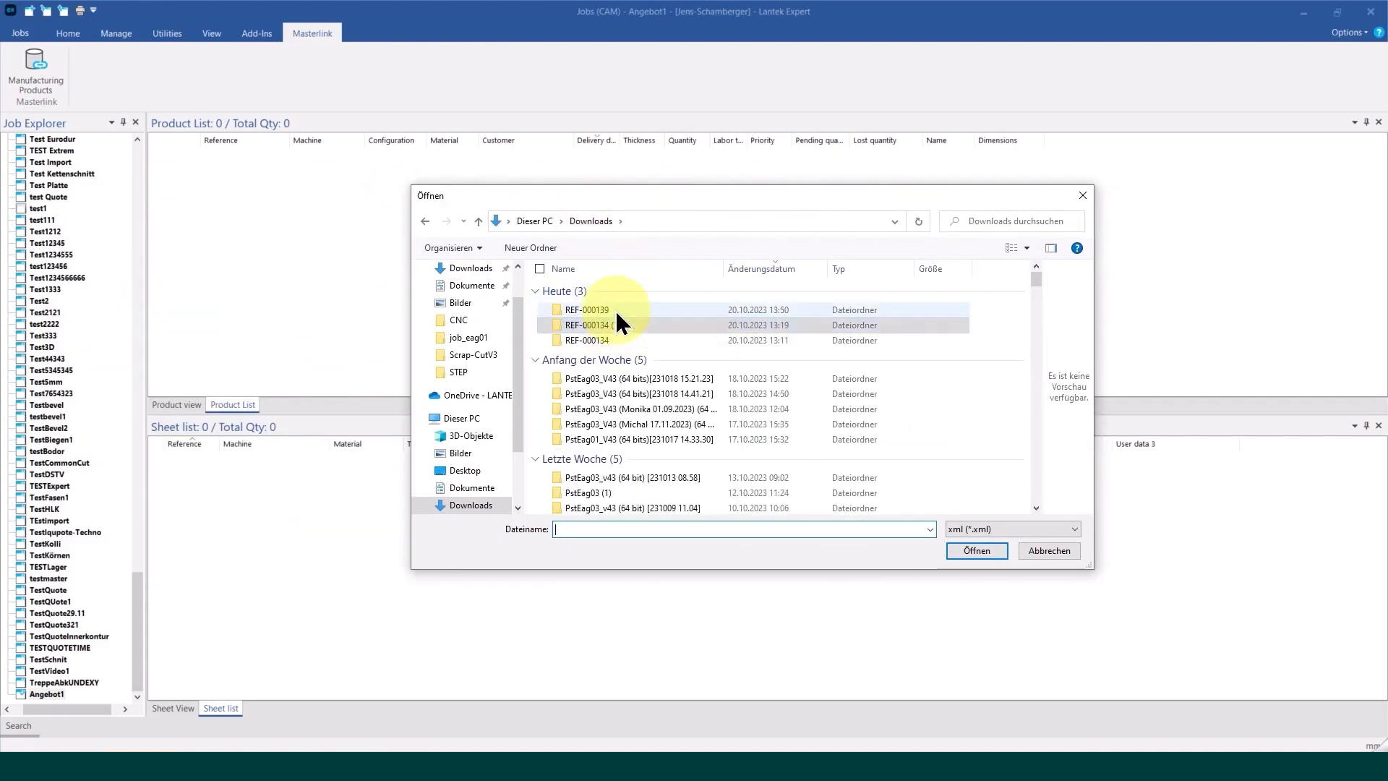
{"action": "double_click", "coordinate": [615, 310]}
{"action": "left_click", "coordinate": [616, 307]}
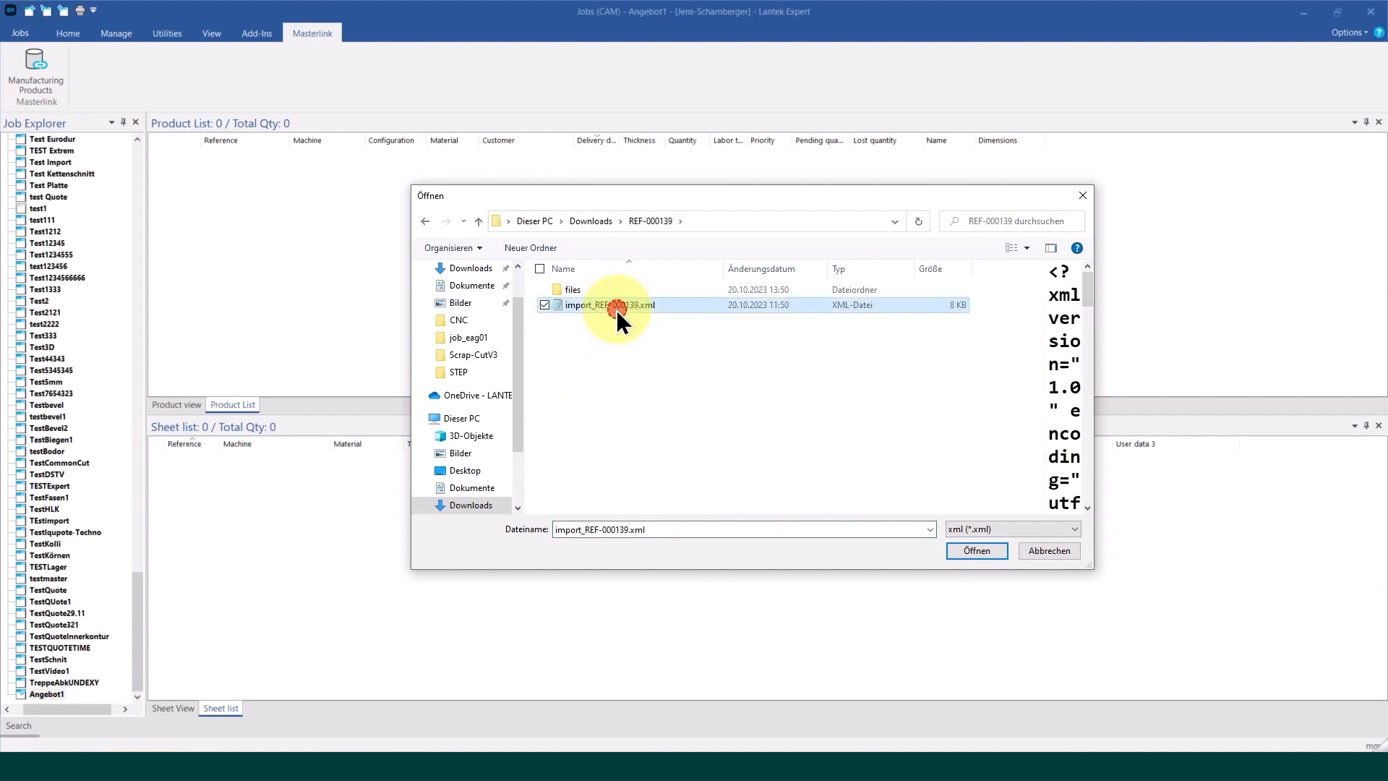
{"action": "left_click", "coordinate": [985, 551]}
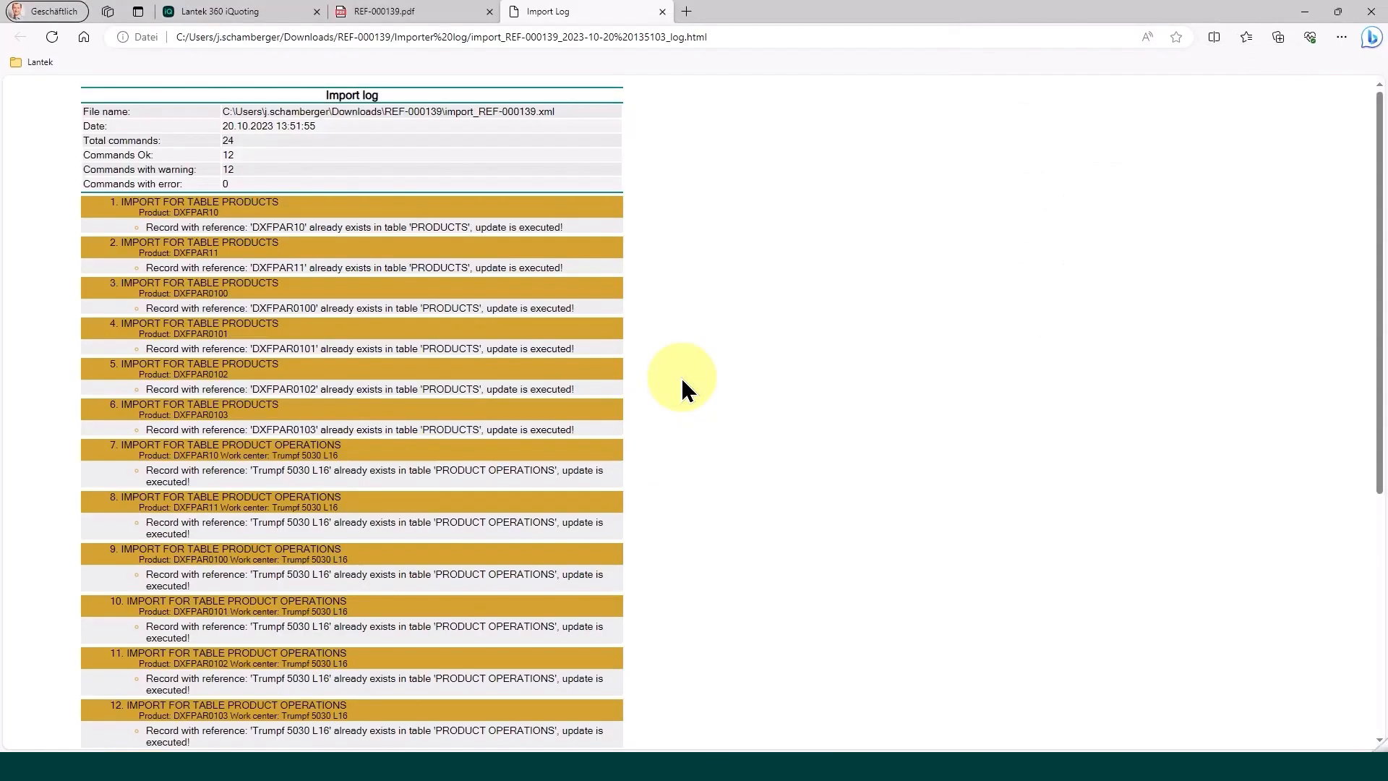
Step: Return to Lantek Expert and assign all imported manufacturing products, DXFPAR0100 through DXFPAR11, to the job Angebot1
{"action": "left_click", "coordinate": [449, 751]}
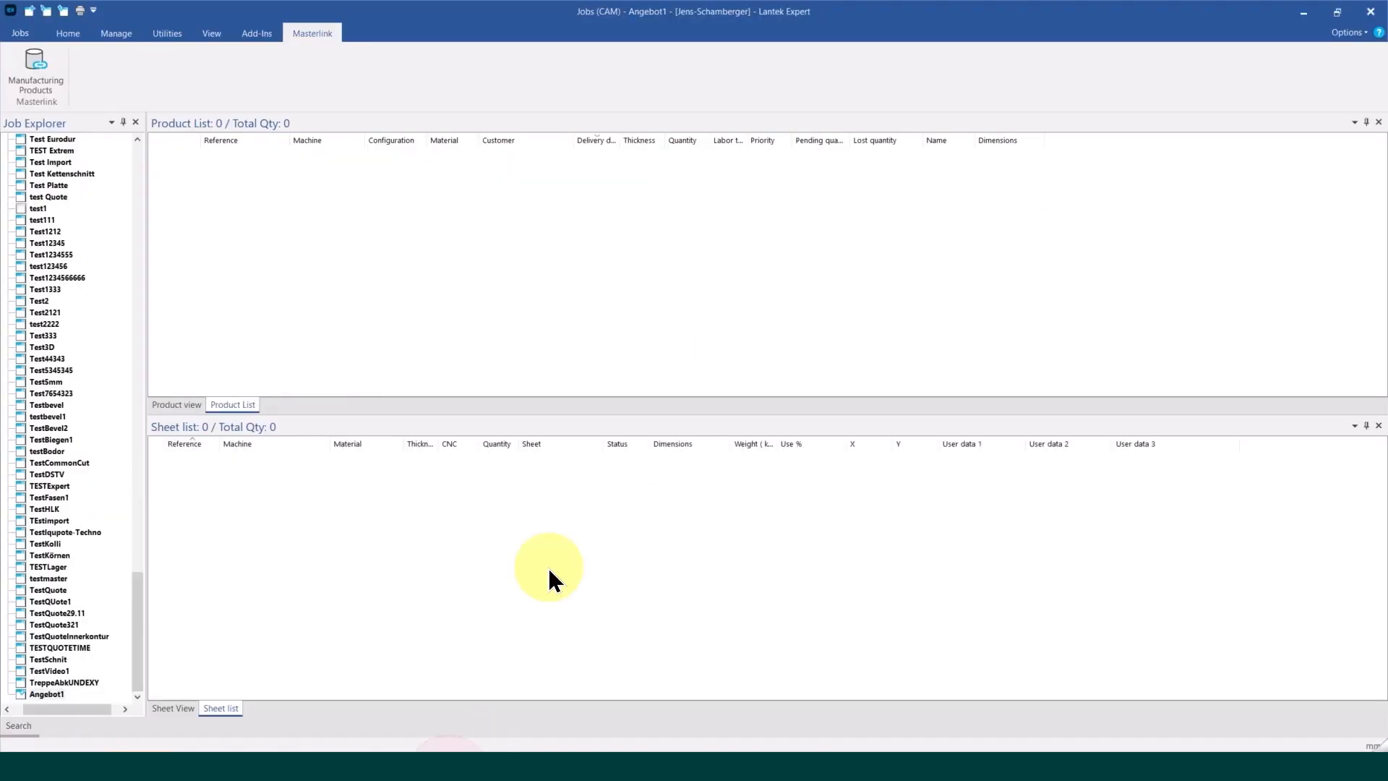
{"action": "left_click", "coordinate": [34, 72]}
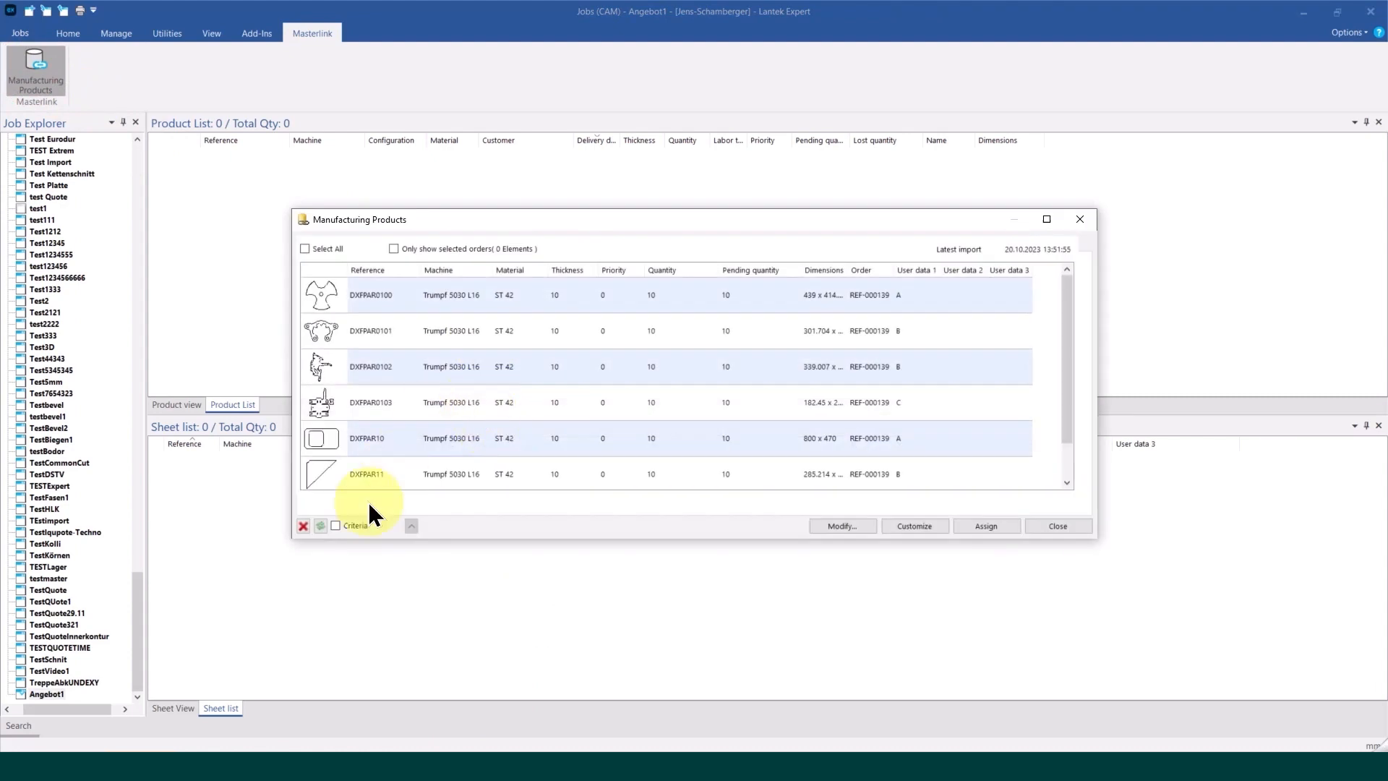
{"action": "left_click", "coordinate": [885, 293]}
{"action": "left_click", "coordinate": [862, 475], "text": "shift"}
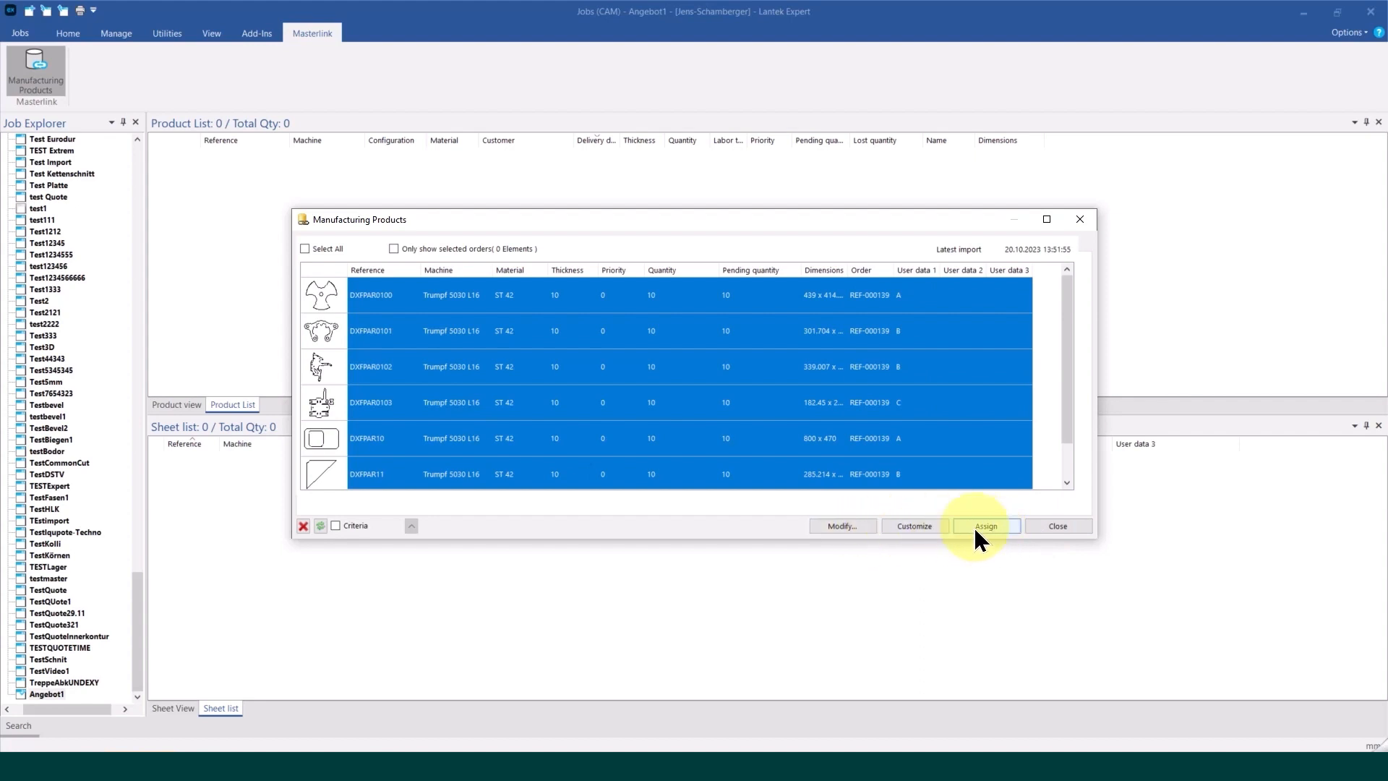
{"action": "left_click", "coordinate": [985, 527]}
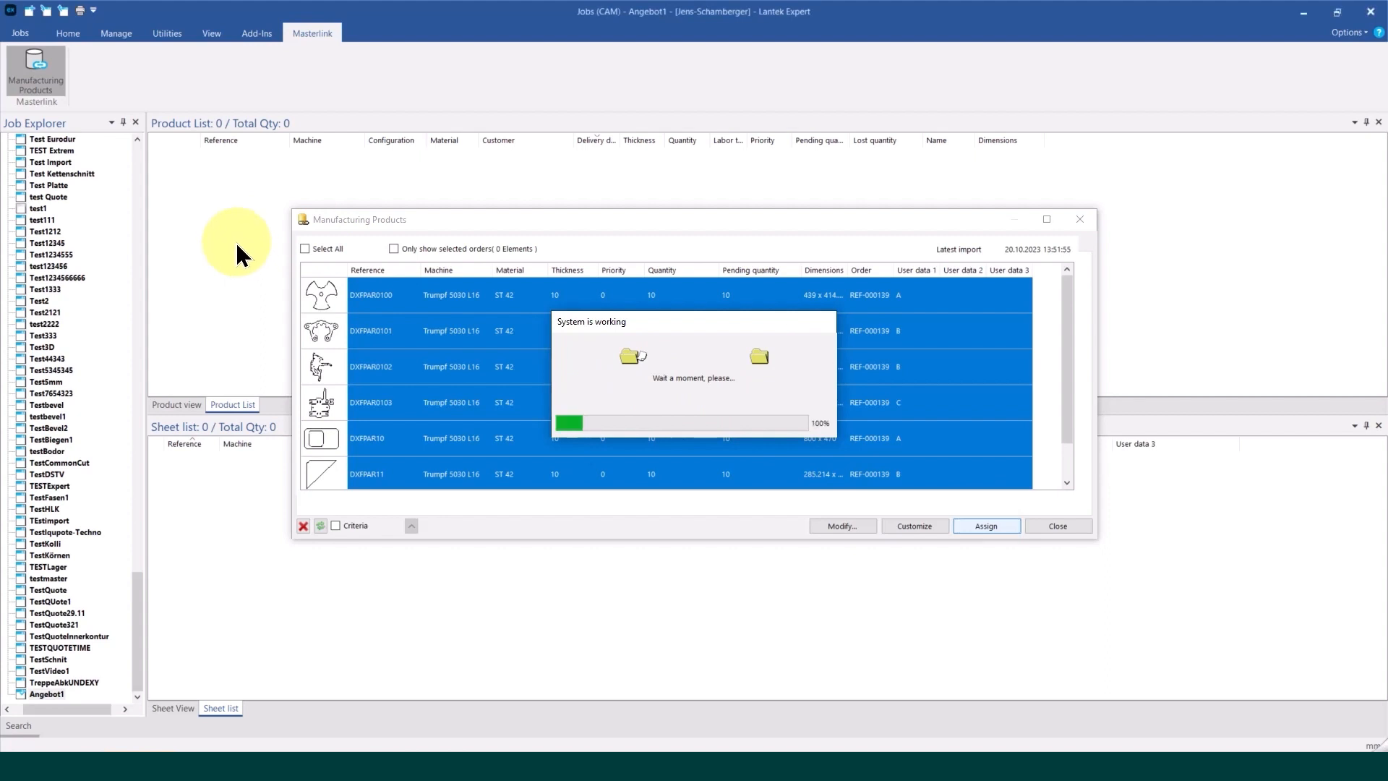
{"action": "left_click", "coordinate": [1041, 533]}
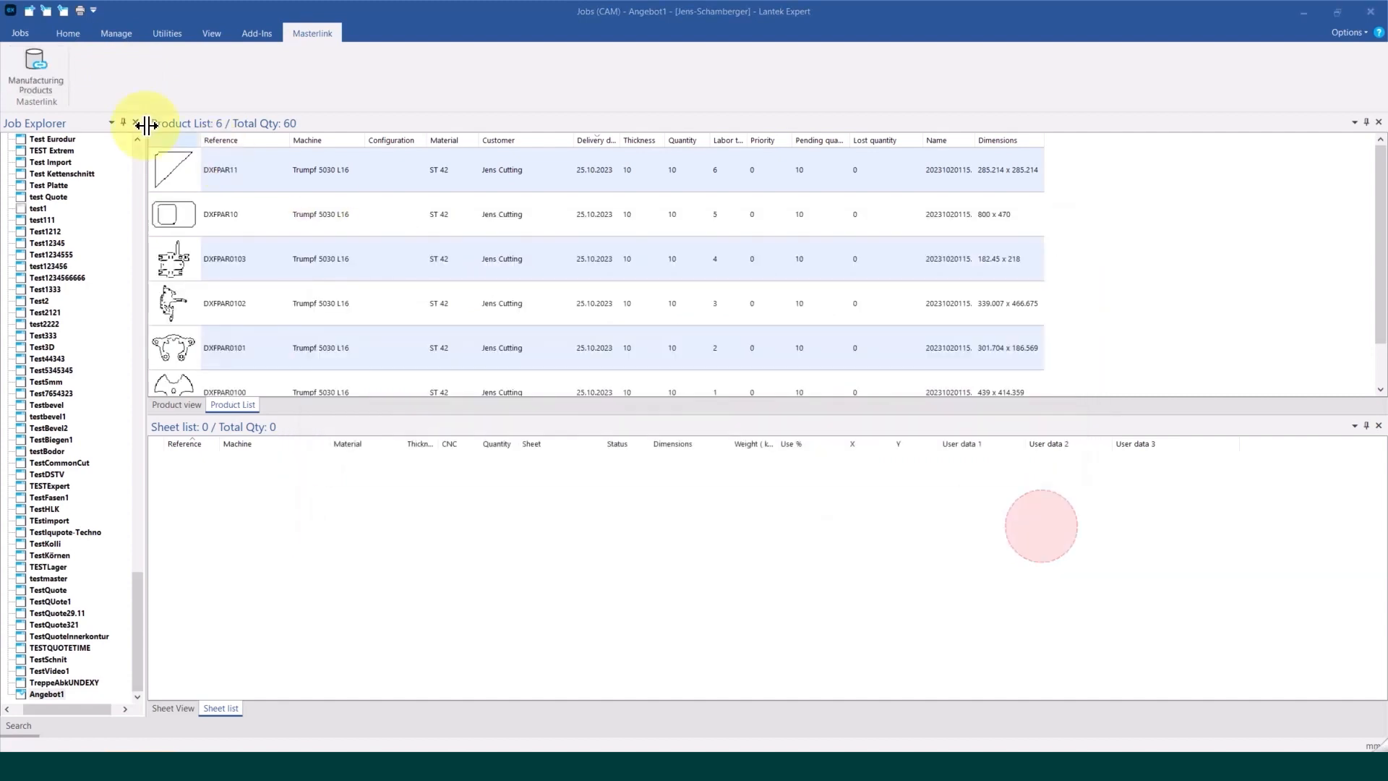
Step: Open Nesting and Machining for Angebot1 and run the automatic nesting macro on the job's parts
{"action": "left_click", "coordinate": [68, 33]}
{"action": "left_click", "coordinate": [94, 70]}
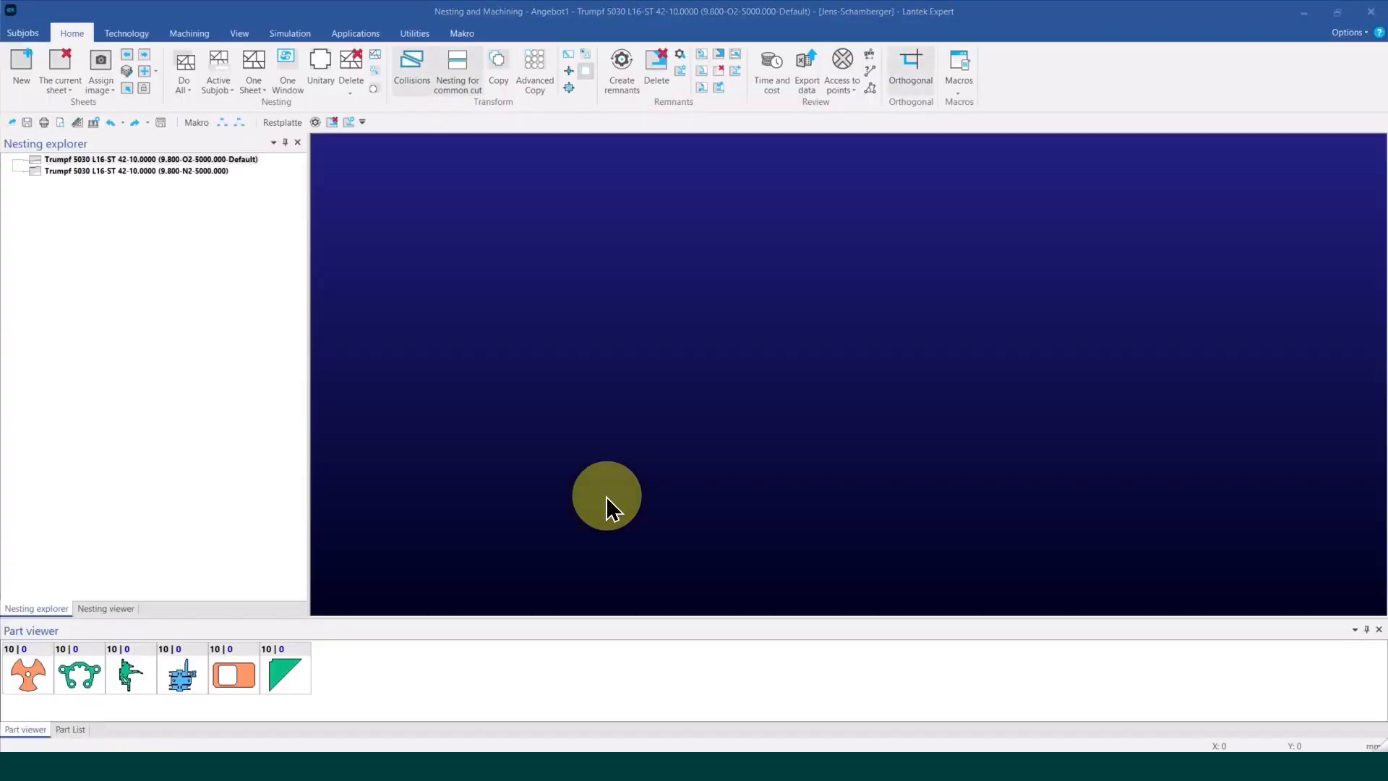
{"action": "left_click", "coordinate": [221, 122]}
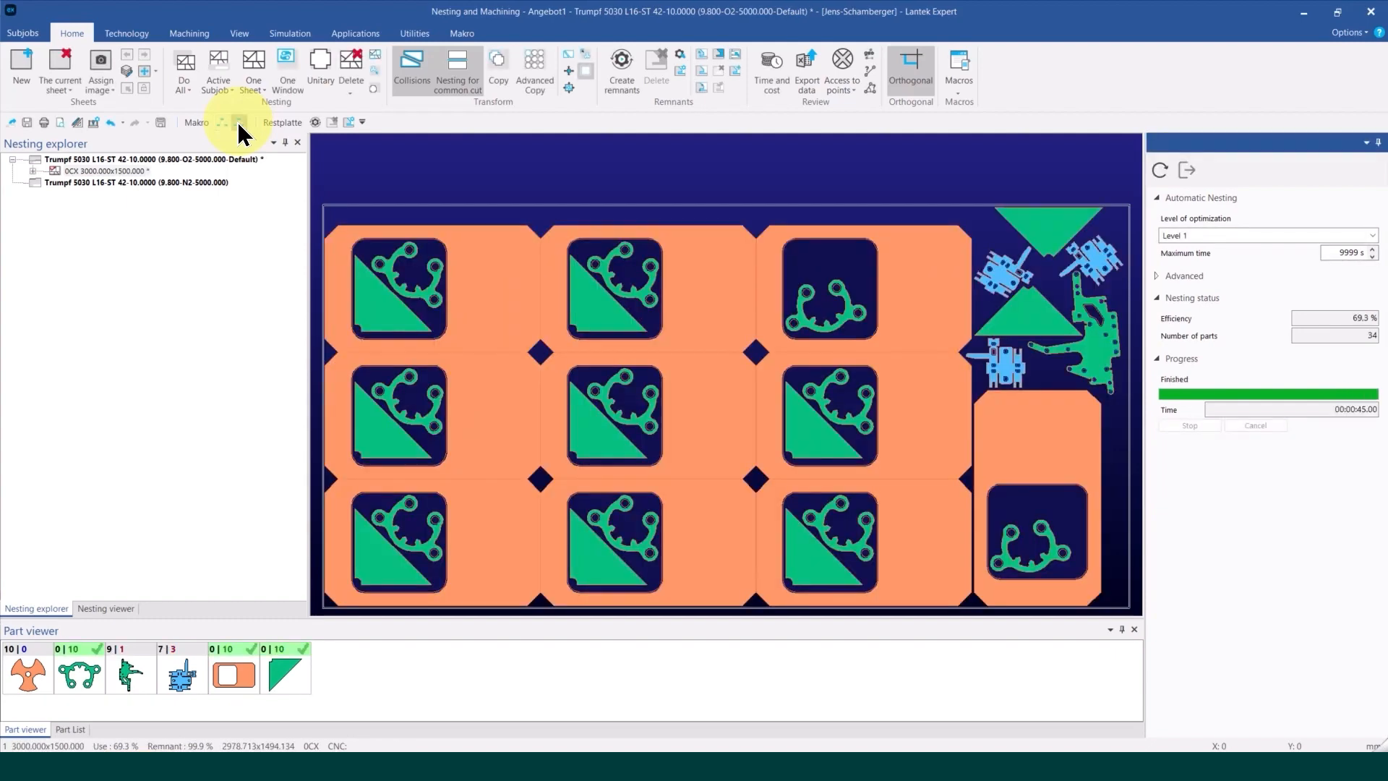
Step: Run the automatic machining macro on the nested 3000 x 1500 sheet, accepting the default machining initialization settings
{"action": "left_click", "coordinate": [239, 122]}
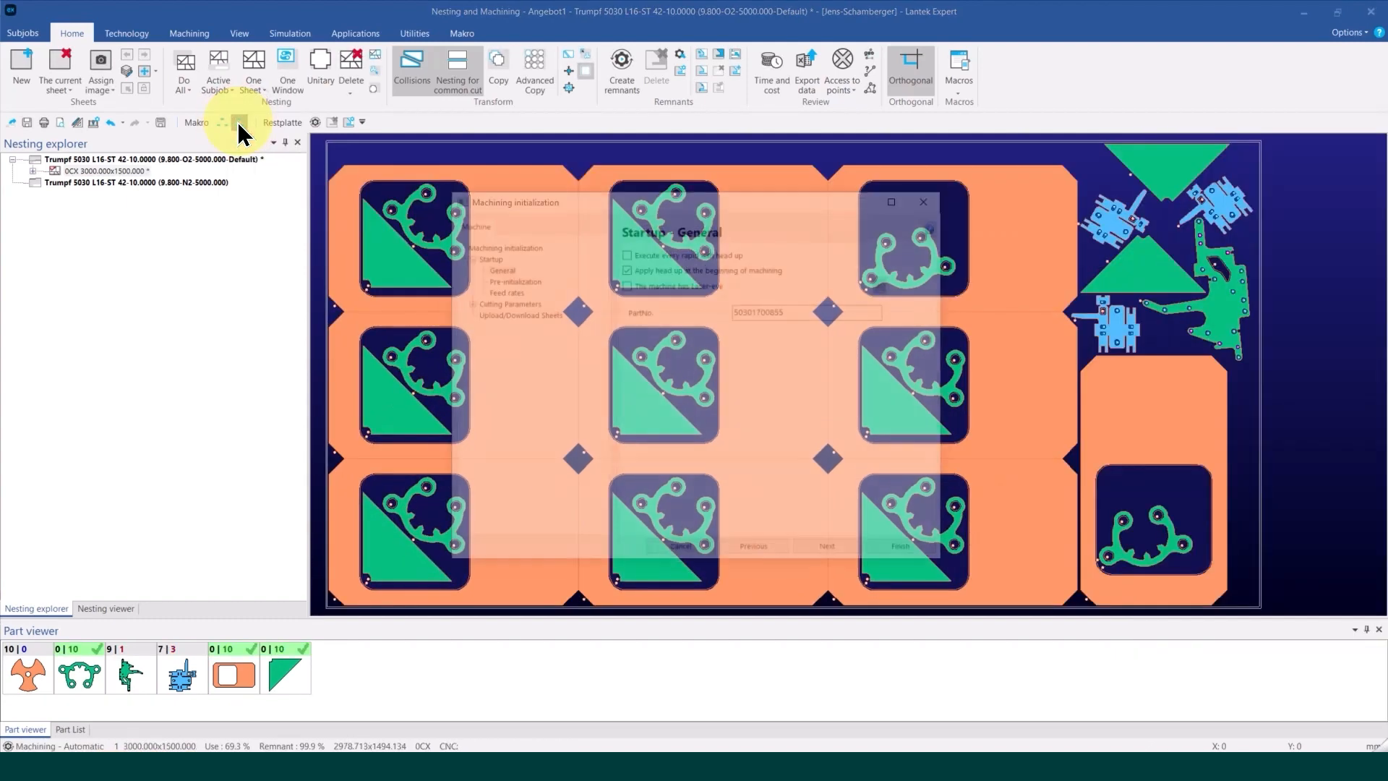
{"action": "left_click", "coordinate": [901, 552]}
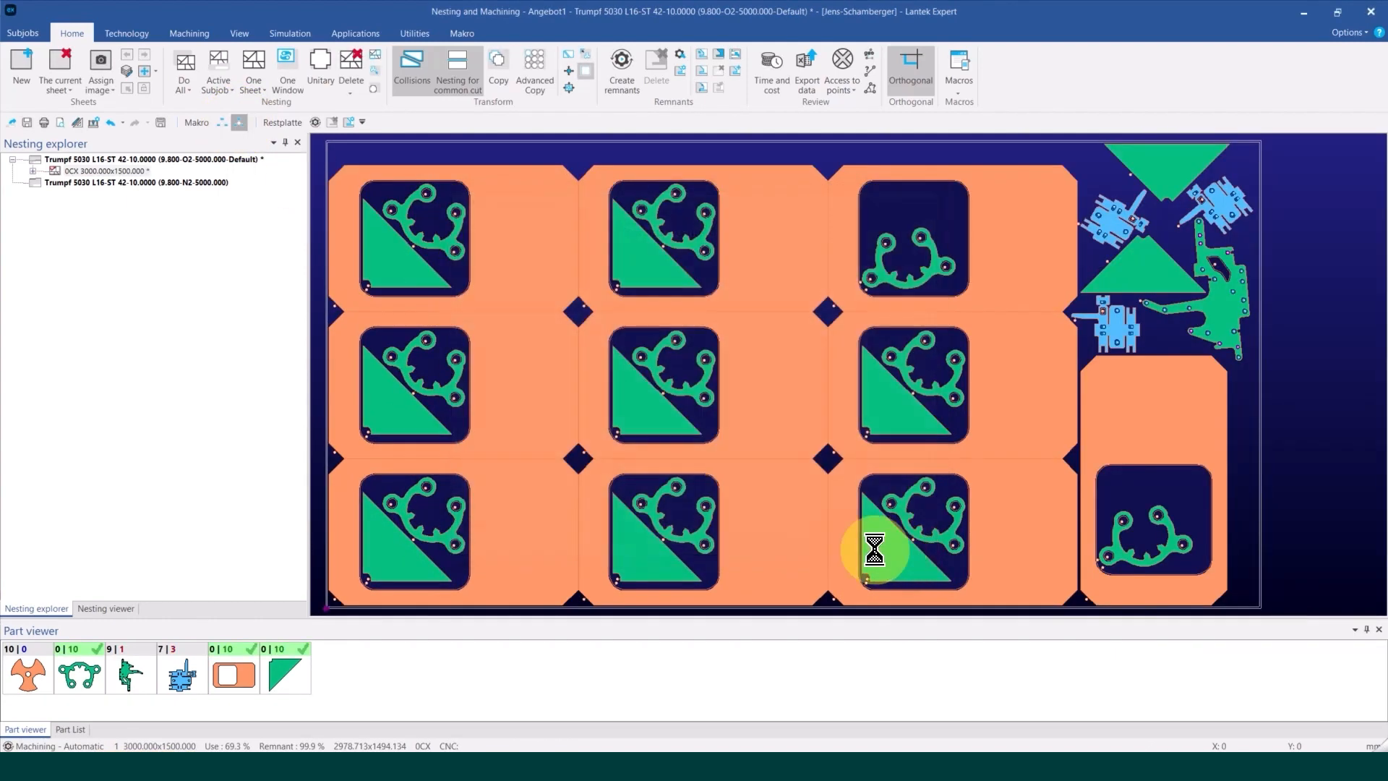